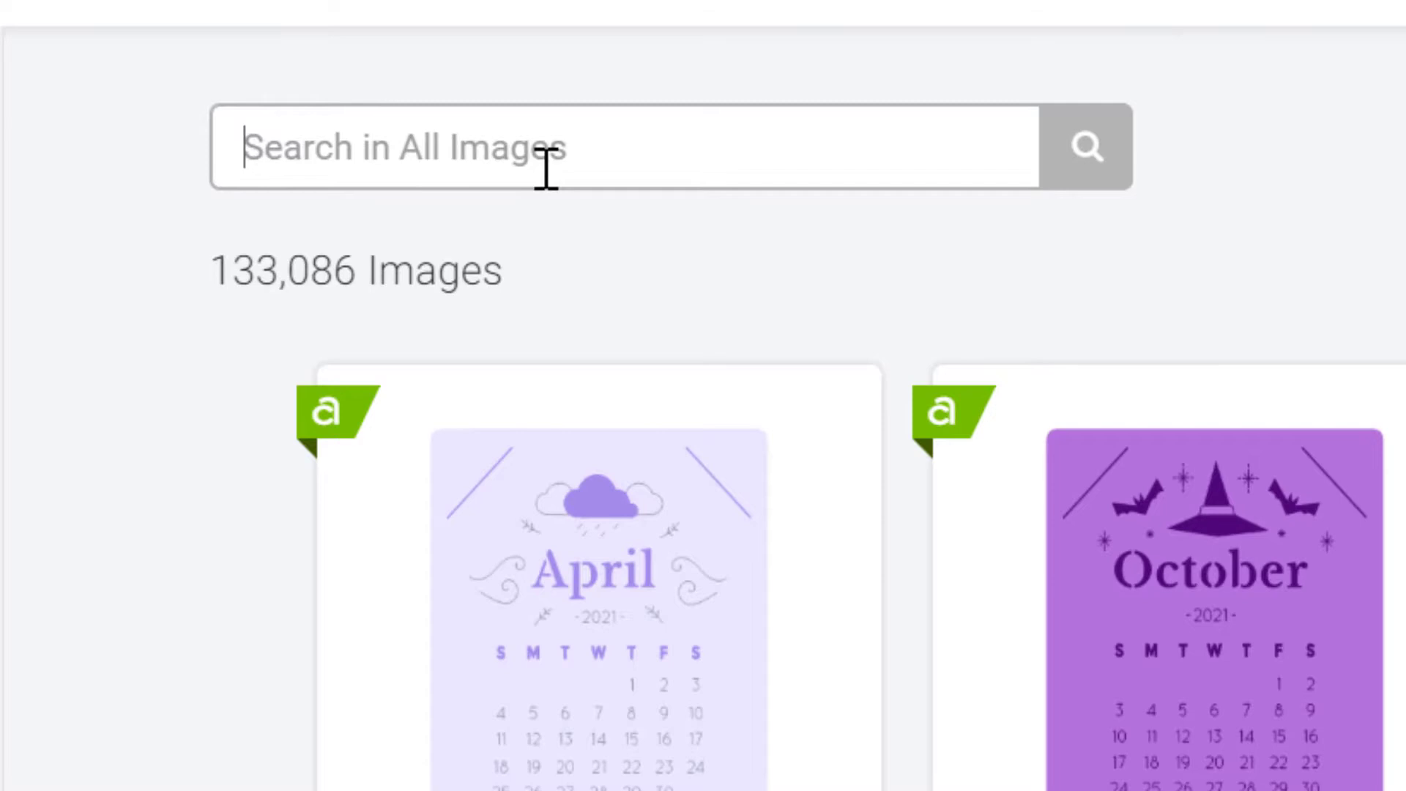
Step: Search the image library for code #MB66F2E5 and put the rainbow result on the canvas
text(#)
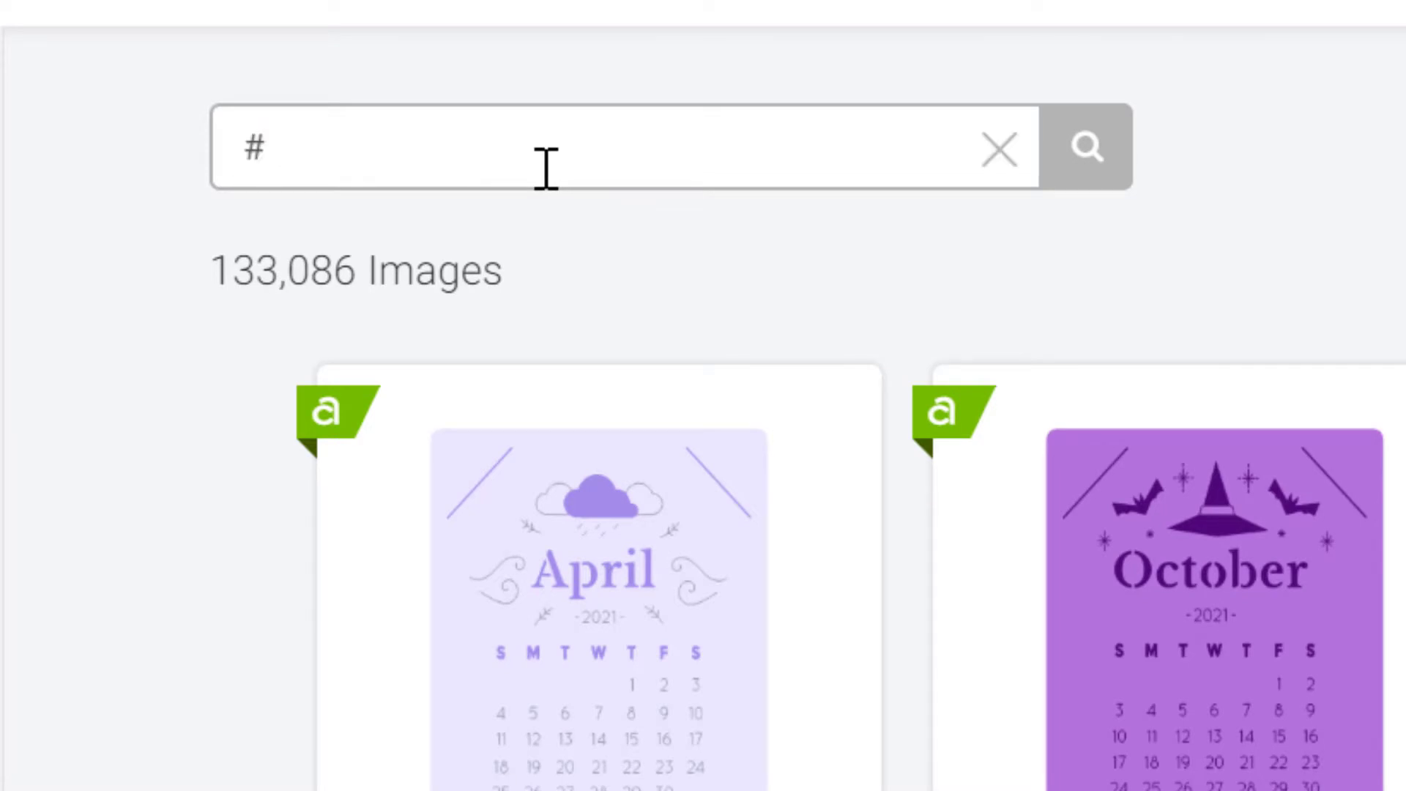
text(MB)
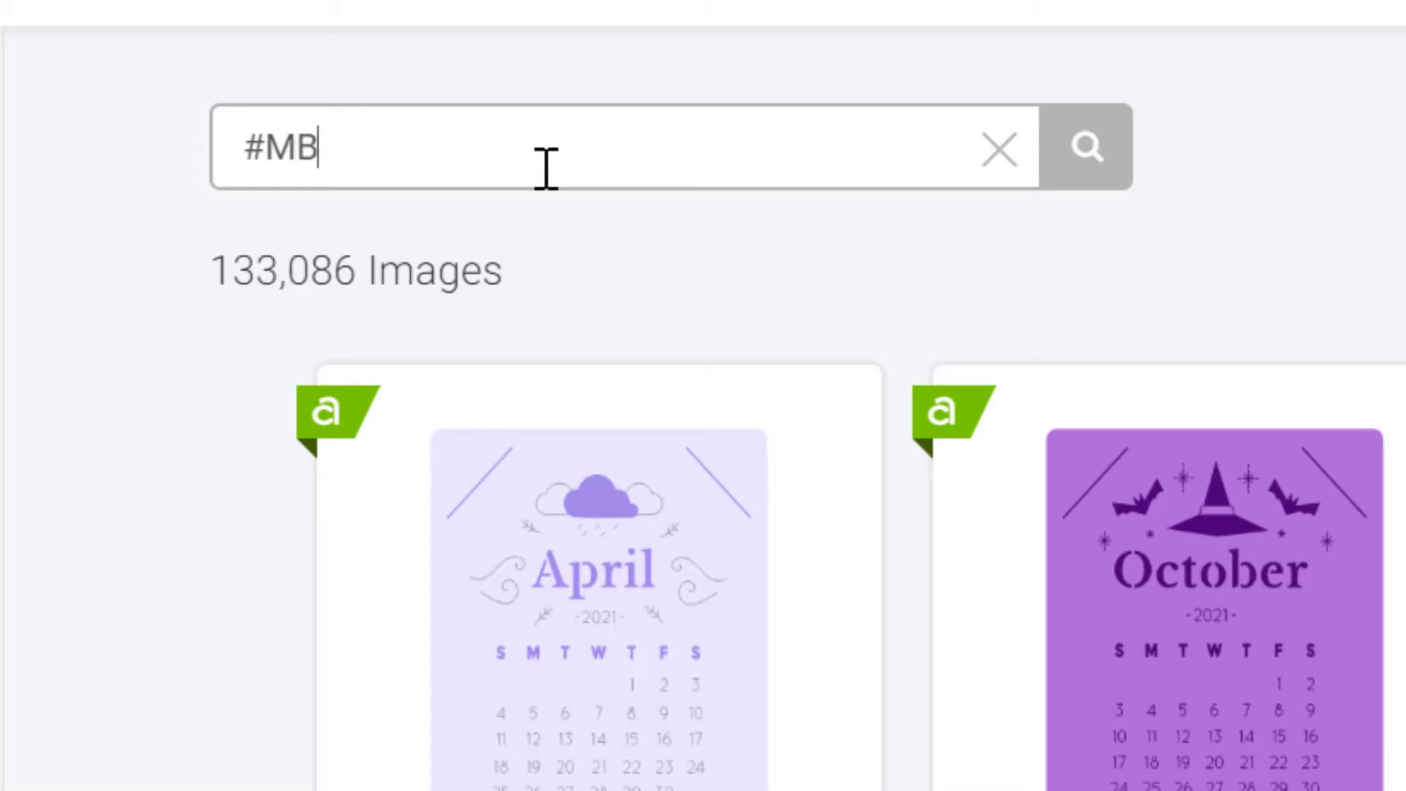
text(66F)
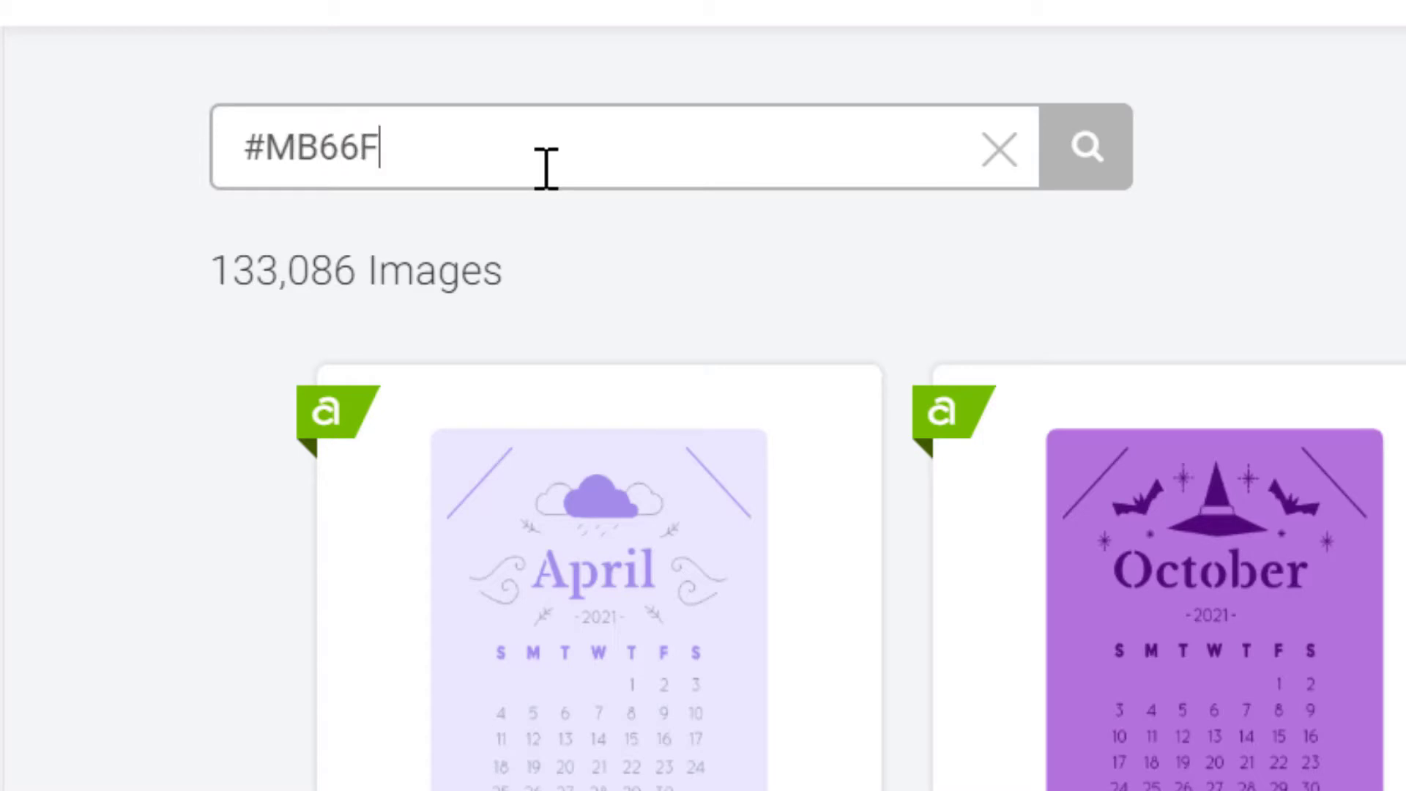
text(2ES)
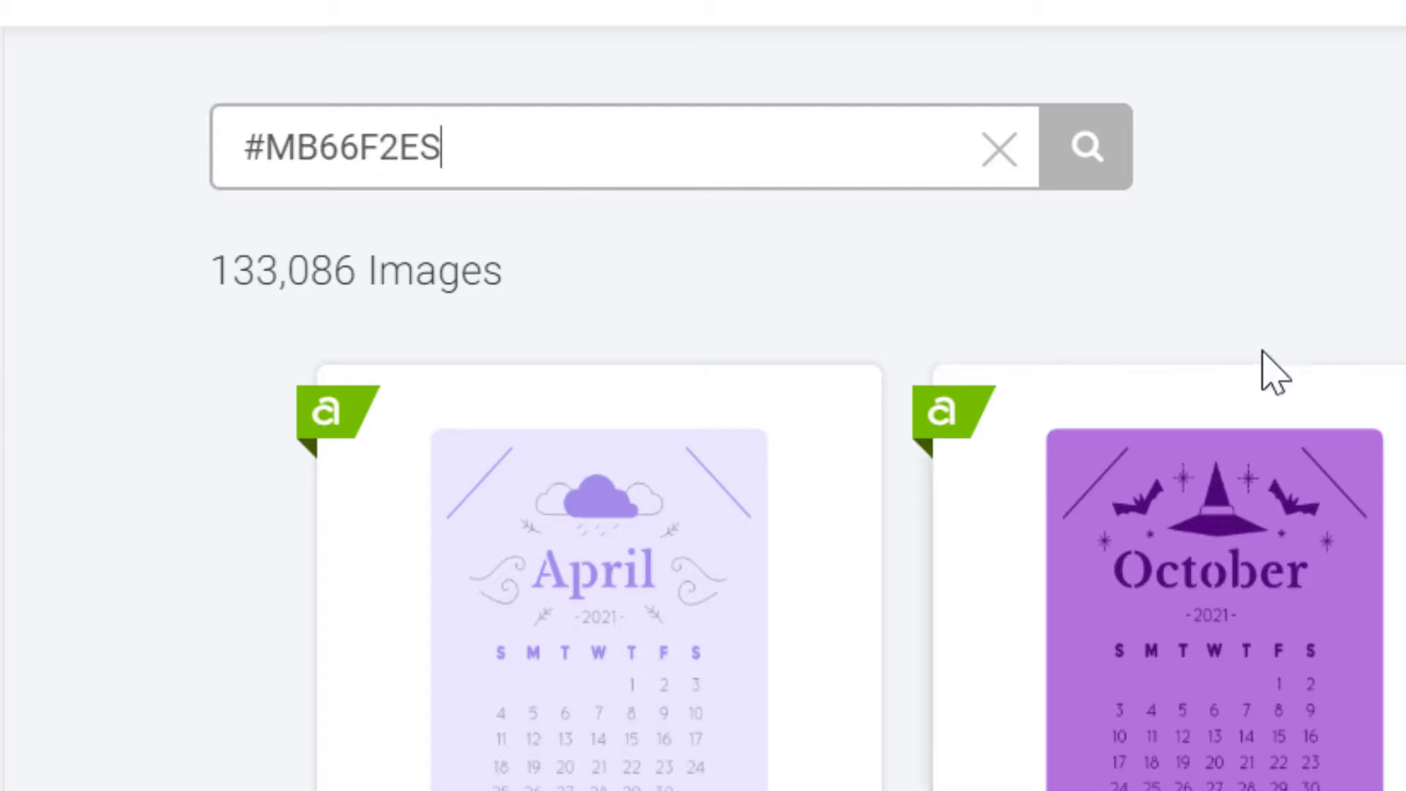
click(1090, 183)
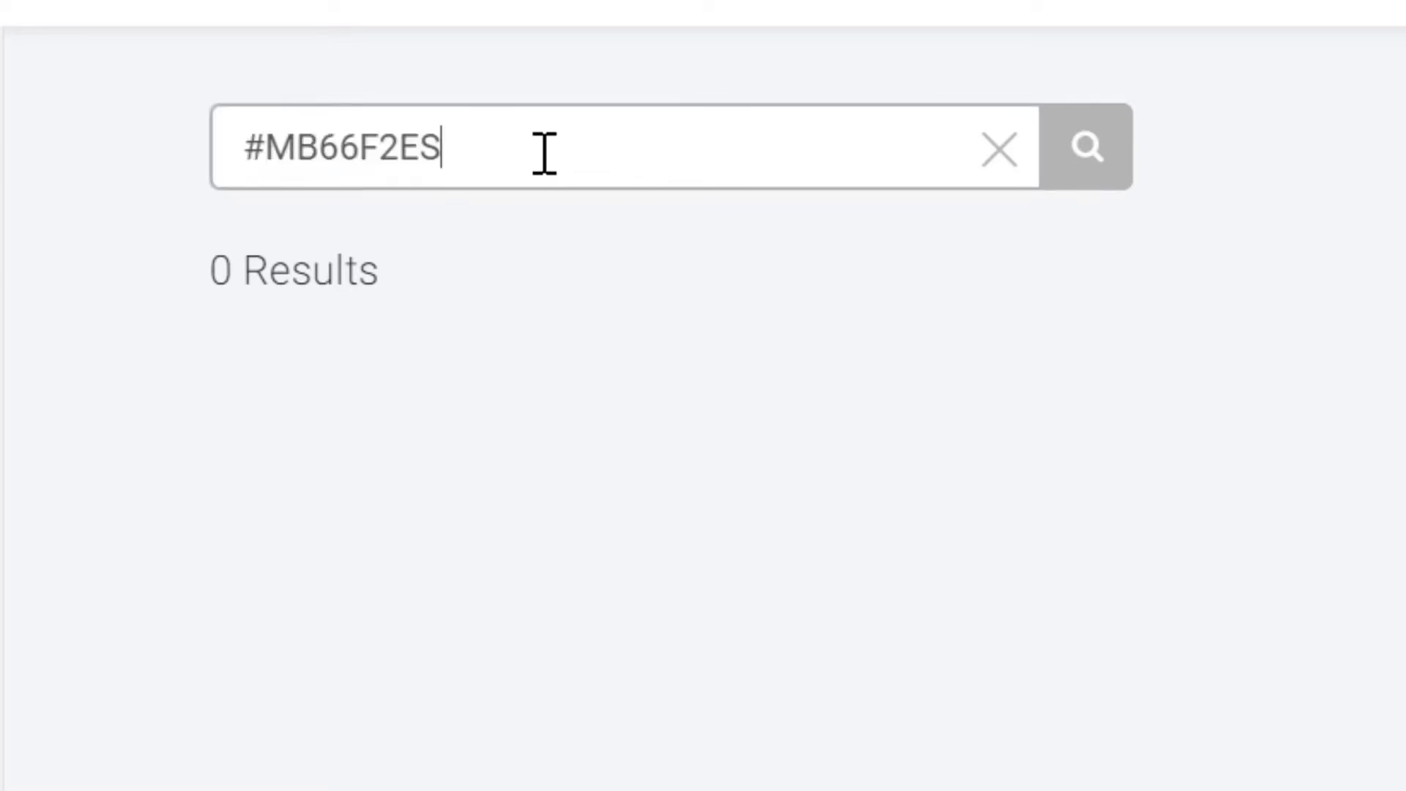
click(1088, 161)
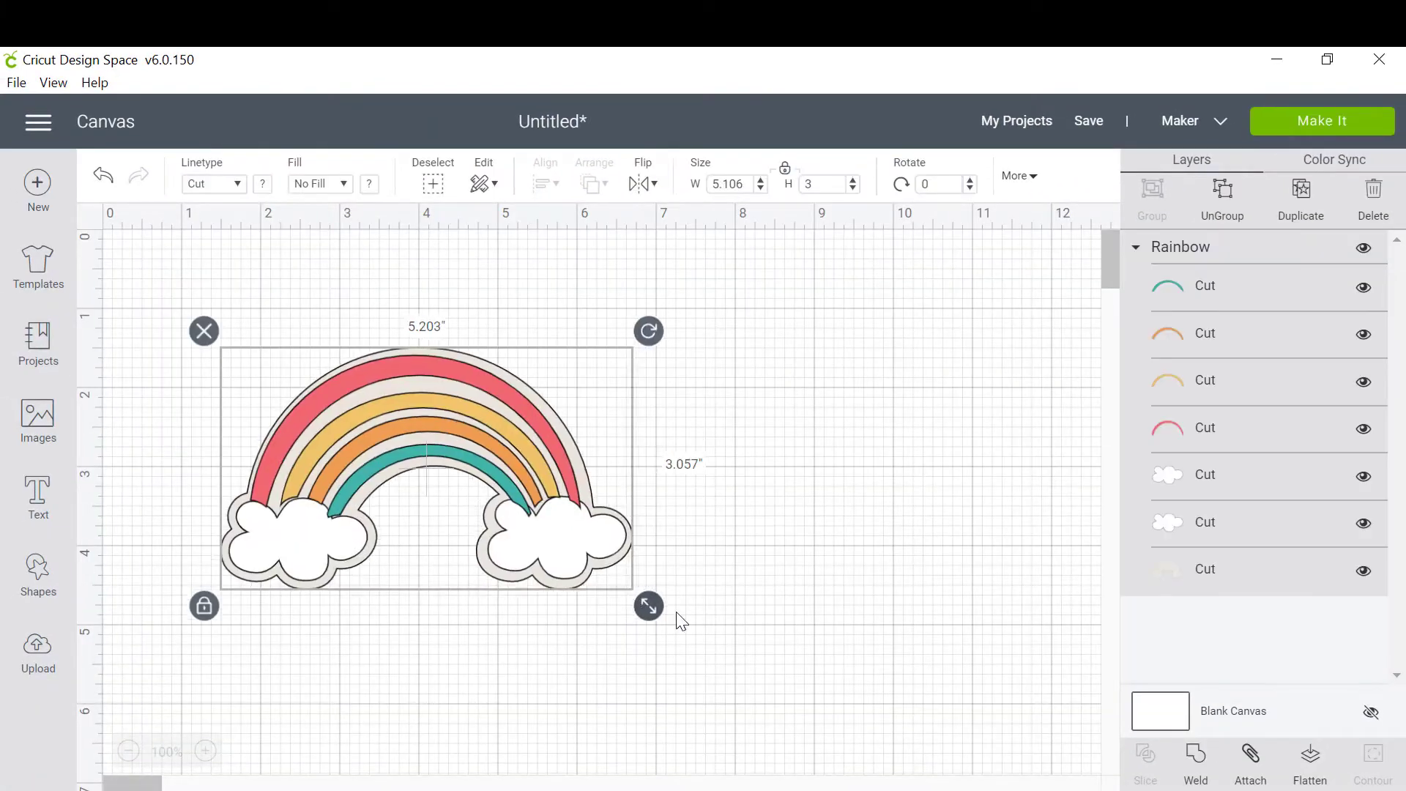
Step: Enlarge the rainbow and add a text box reading FOLLOW YOUR RAINBOW
drag(677, 612, 845, 653)
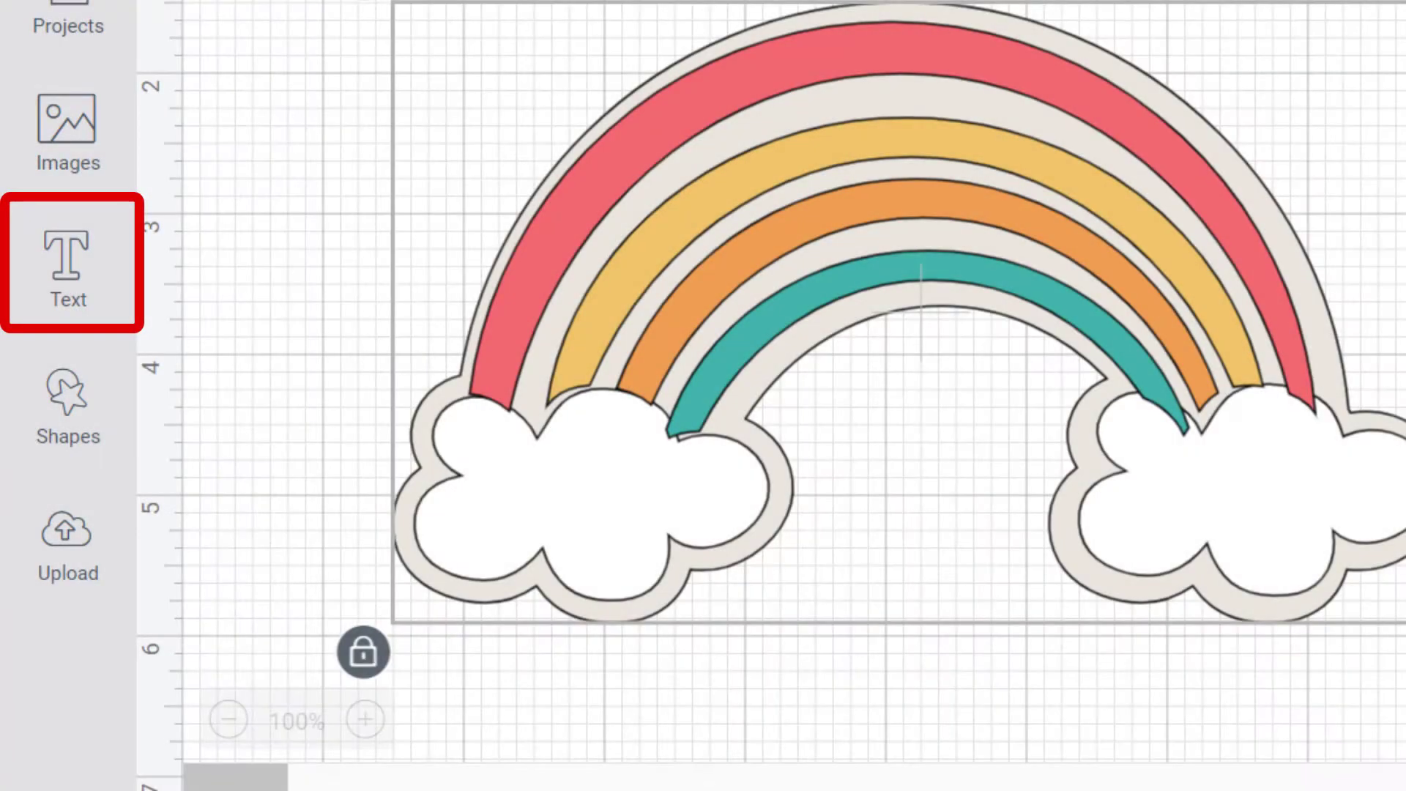
click(65, 275)
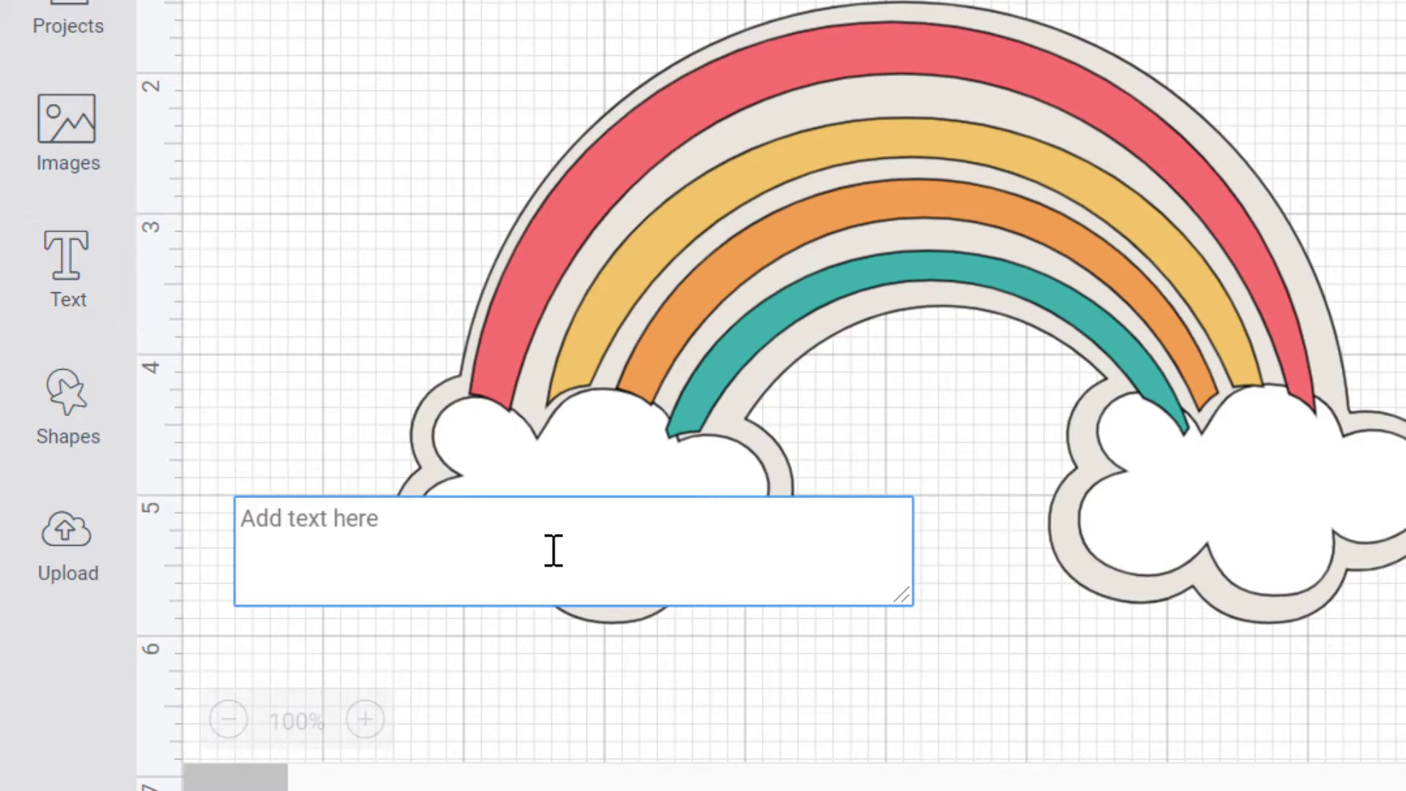
text(Follow )
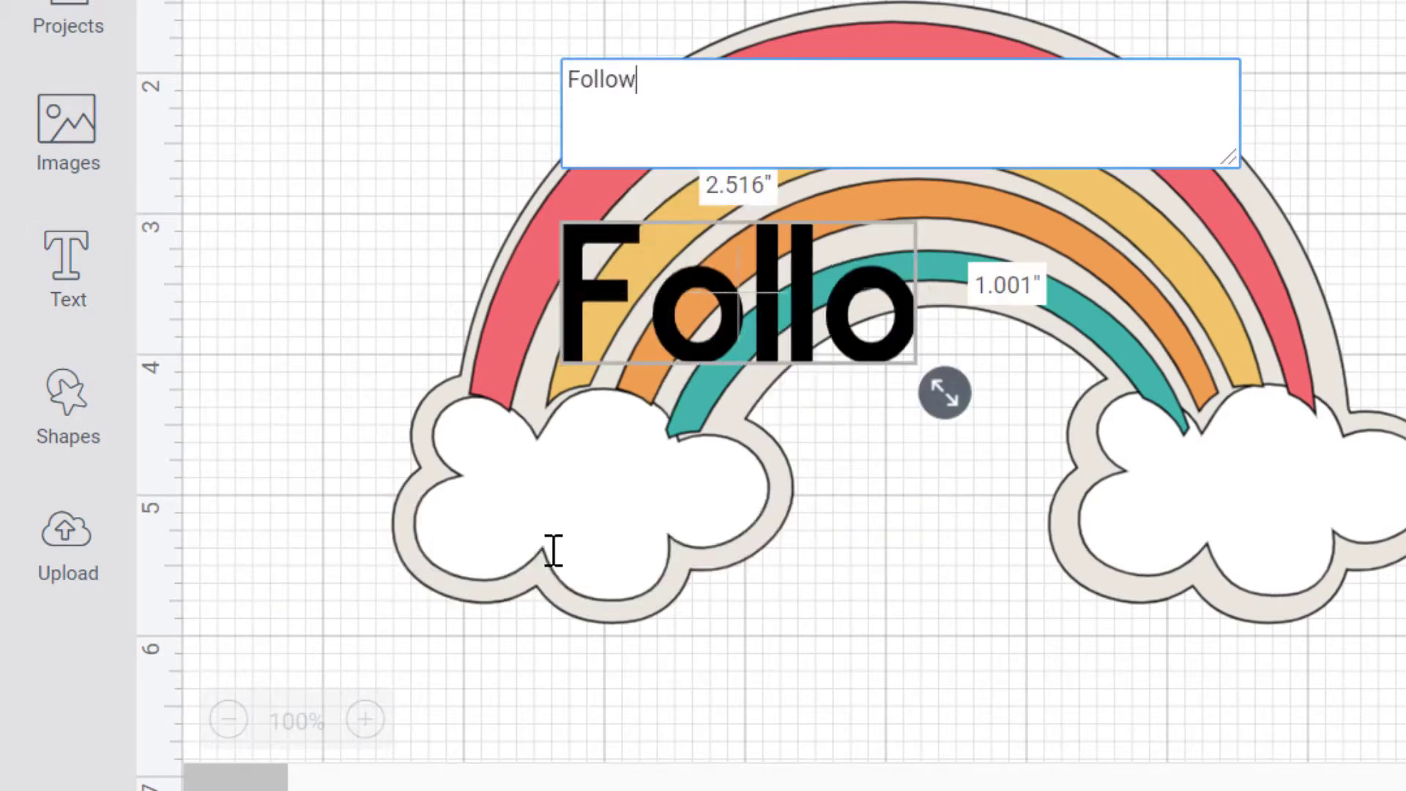
text(your)
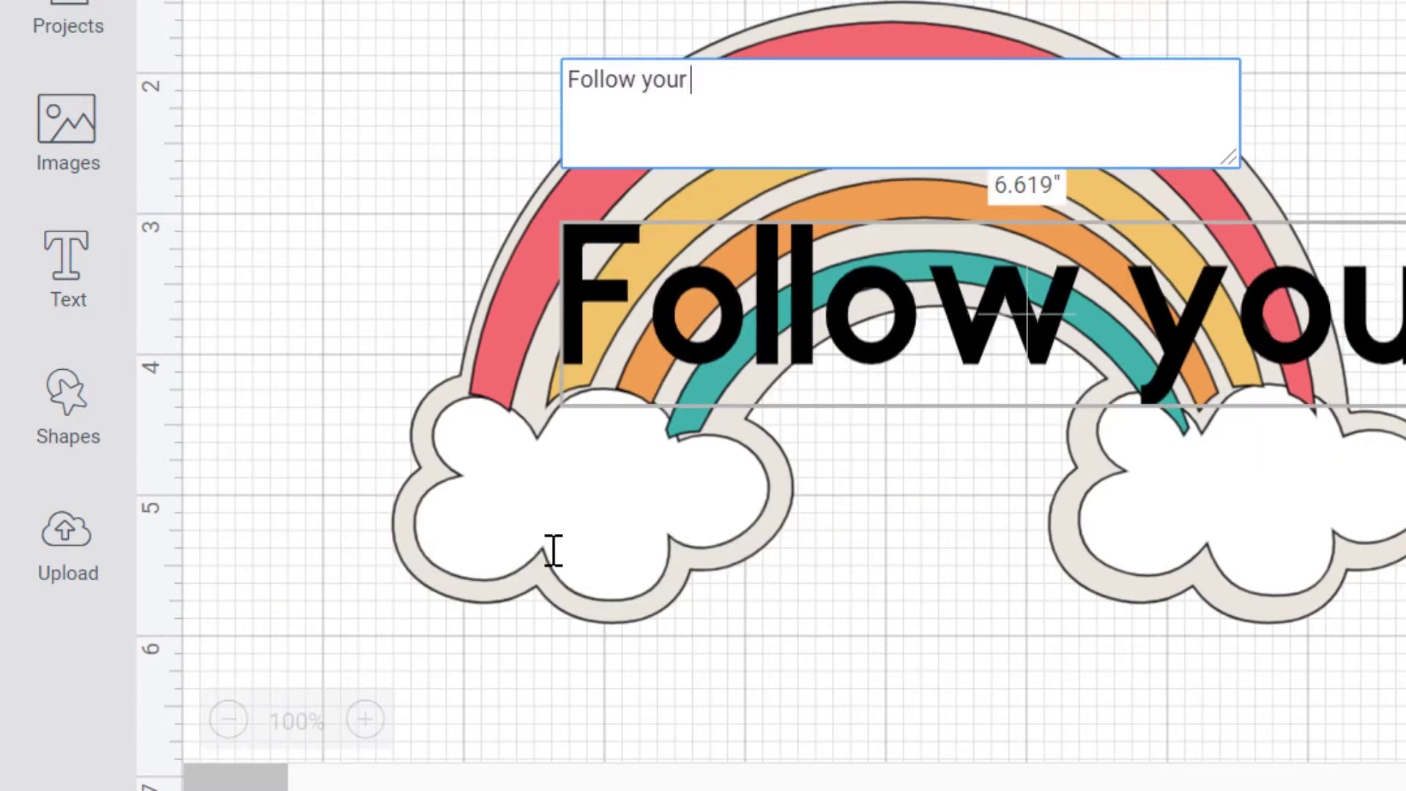
key(BackSpace)
key(BackSpace)
key(BackSpace)
key(BackSpace)
key(BackSpace)
key(BackSpace)
key(BackSpace)
key(BackSpace)
key(BackSpace)
key(BackSpace)
key(BackSpace)
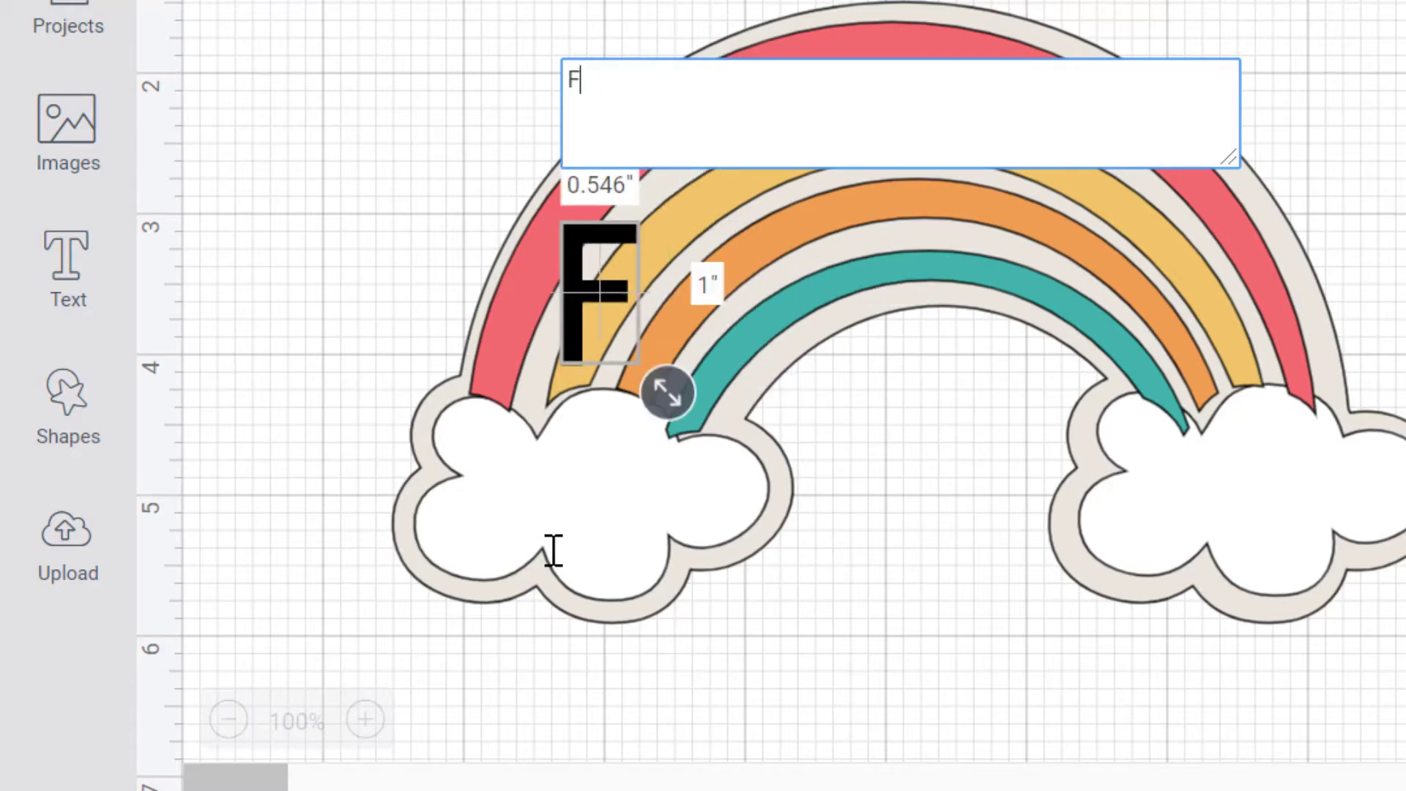
text(OLLOW YOUR R)
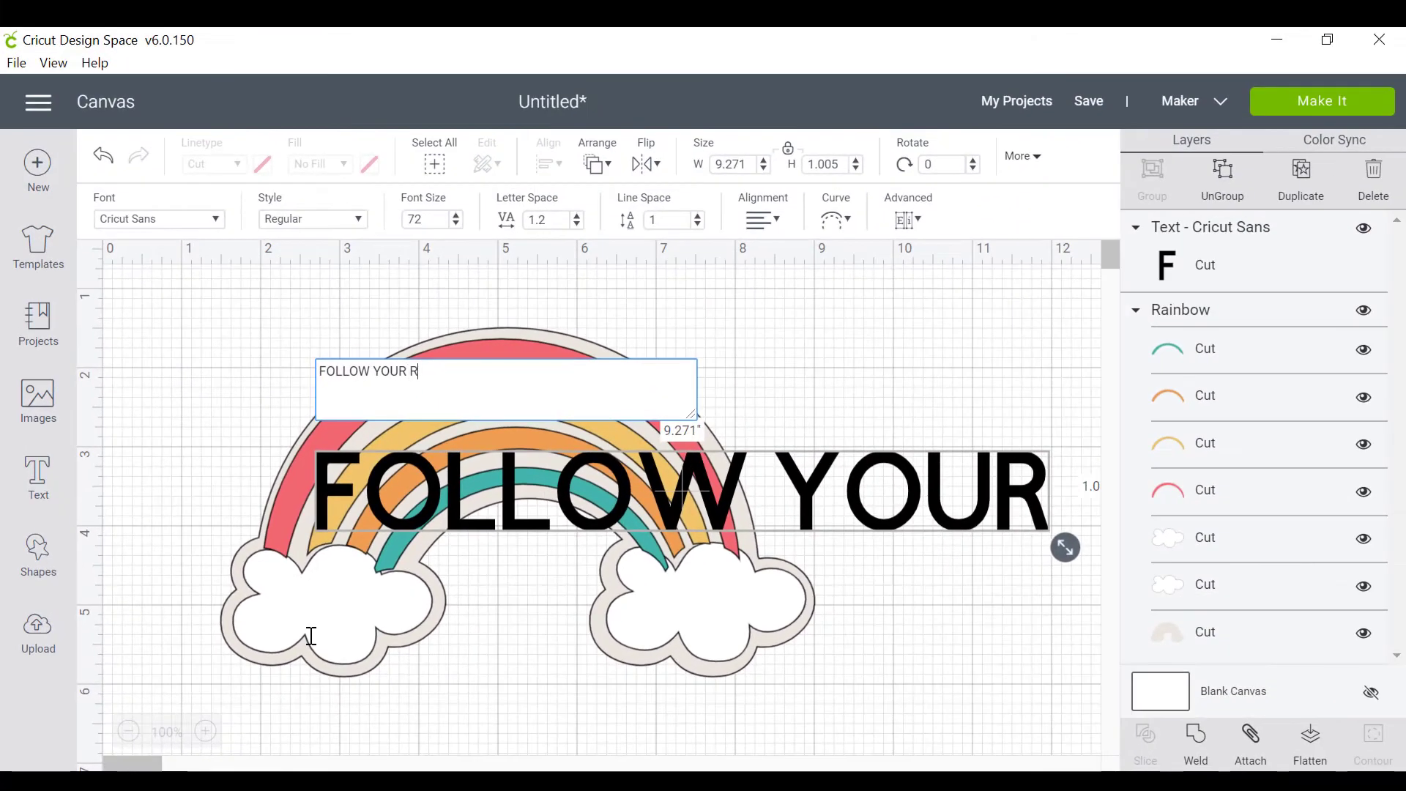
text(AINBOW)
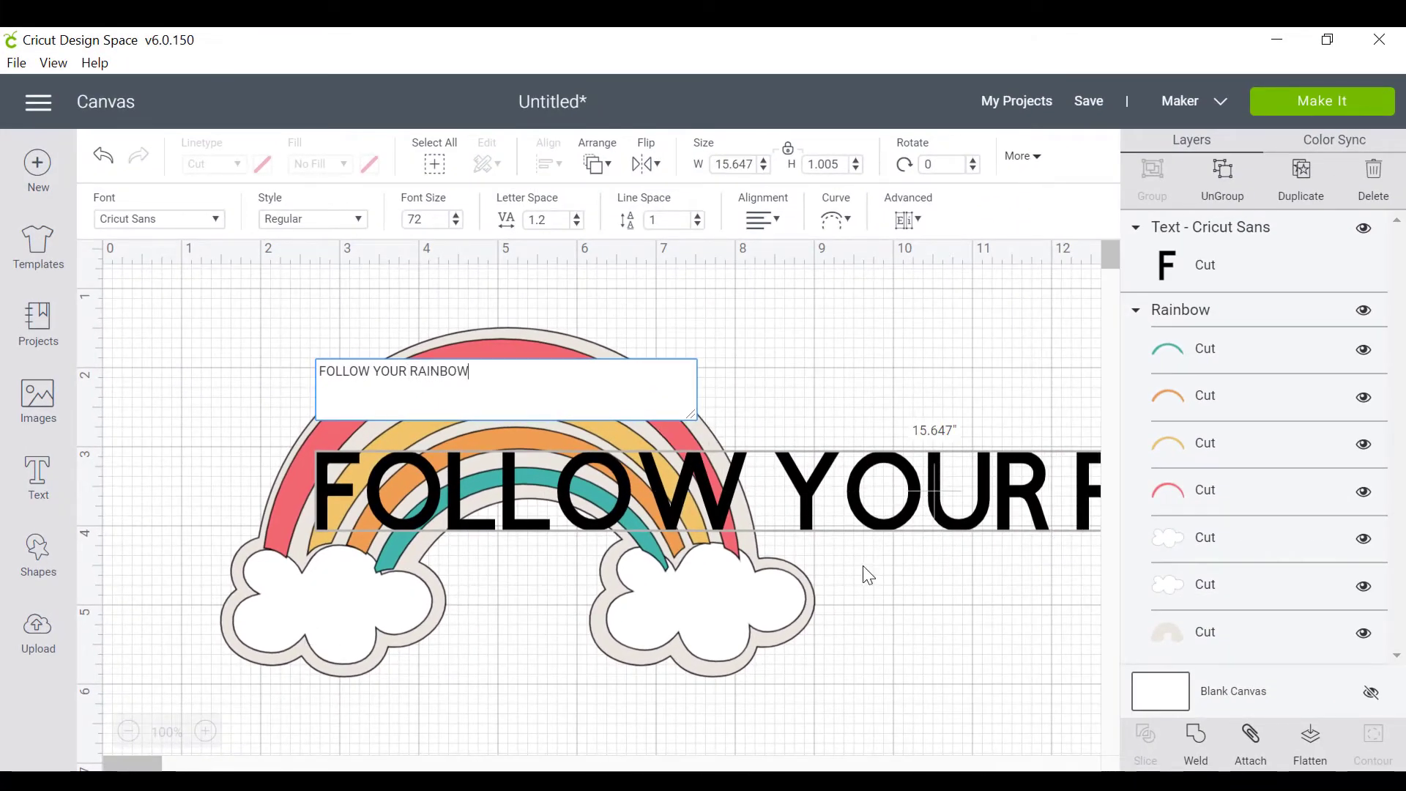
click(863, 565)
Step: Move the text toward the top and narrow it to 13.2 inches wide
drag(884, 508, 637, 402)
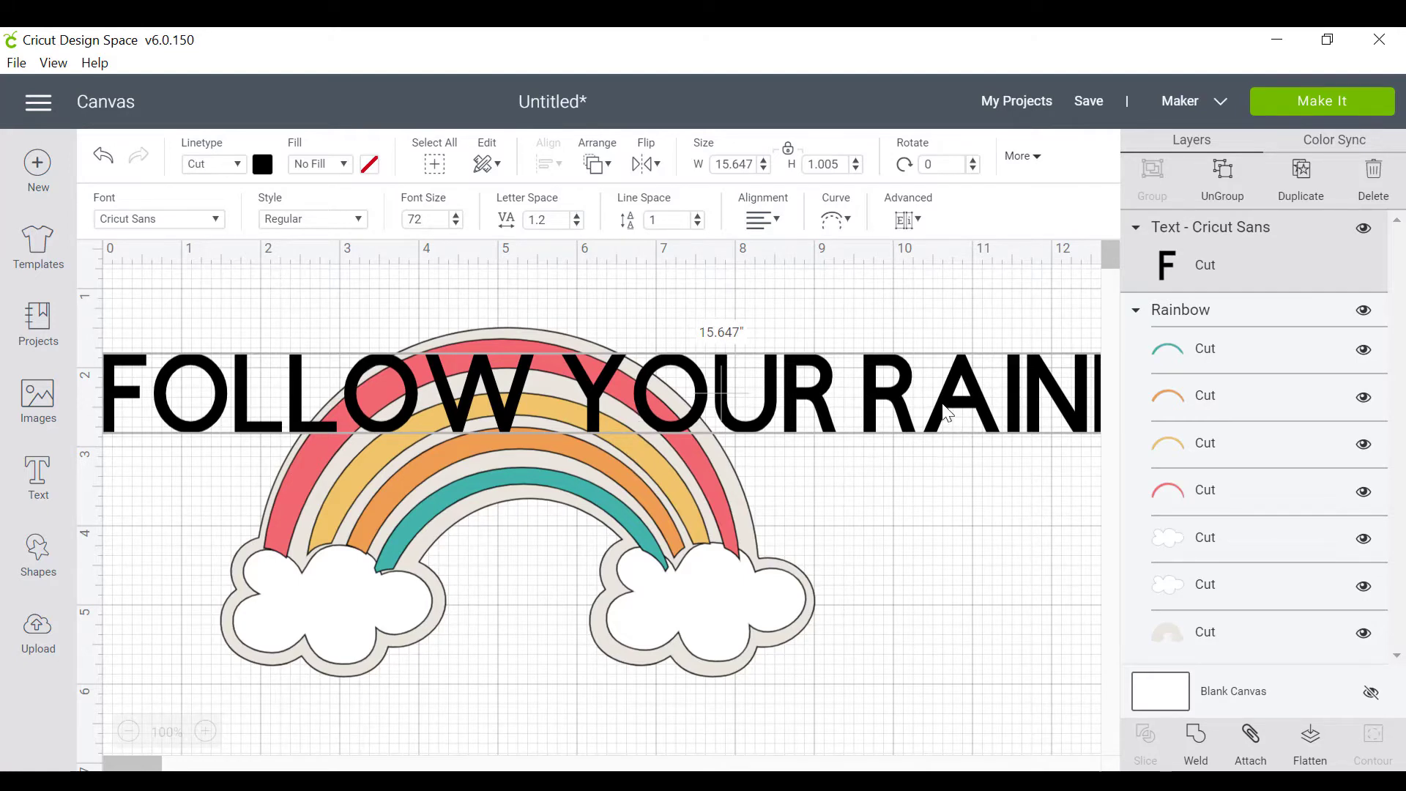
drag(370, 401, 519, 427)
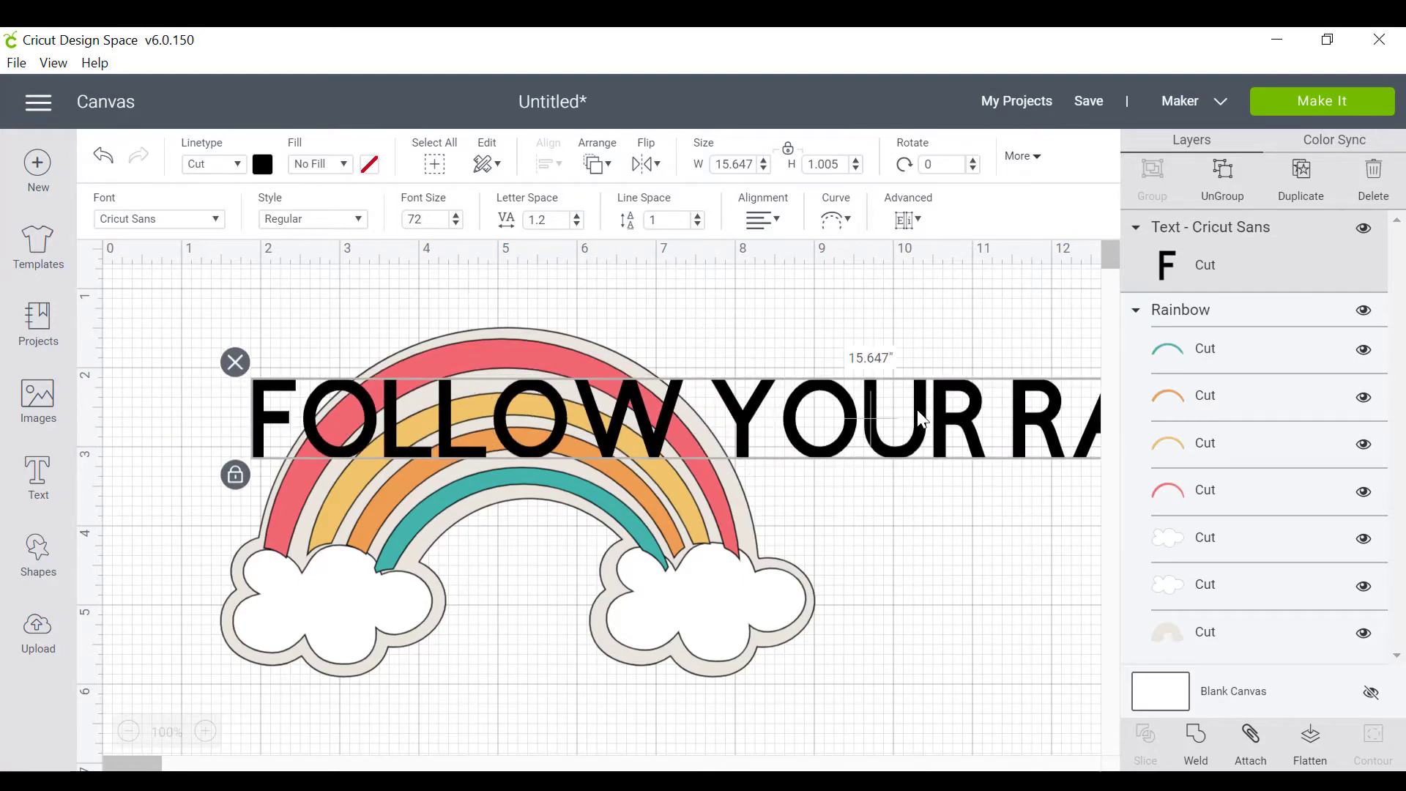
drag(905, 442, 757, 380)
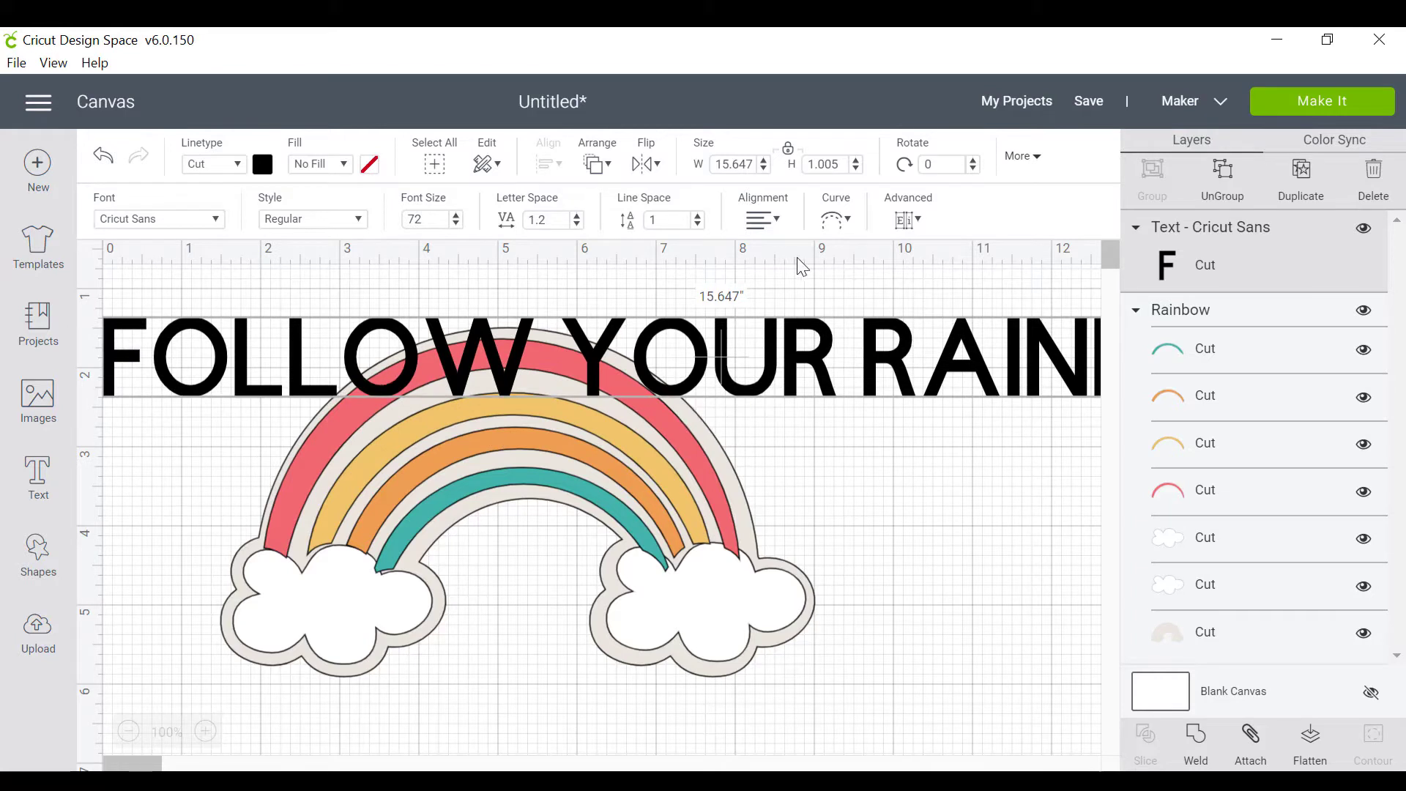
click(763, 168)
click(762, 169)
click(763, 168)
click(763, 169)
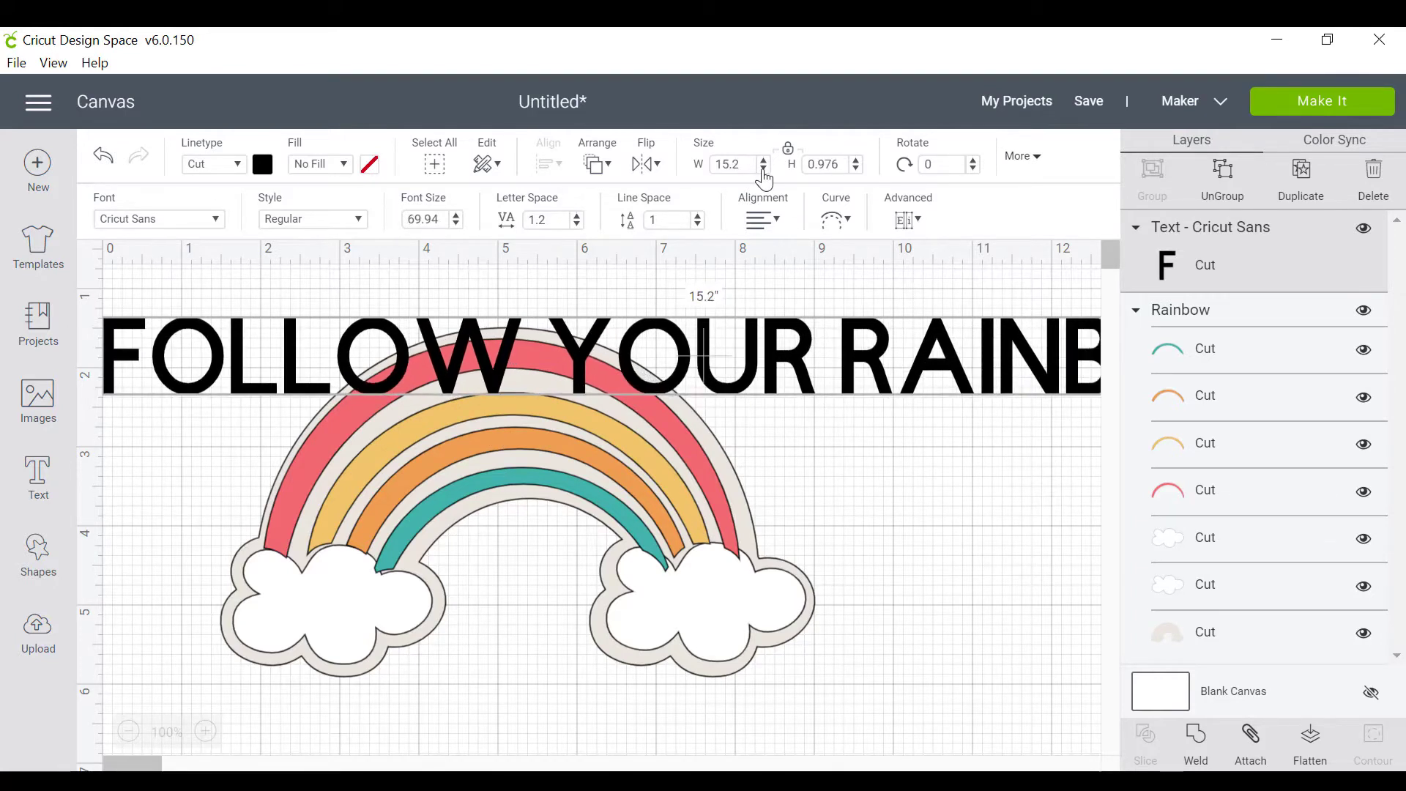
click(763, 168)
click(763, 169)
click(763, 168)
click(763, 168)
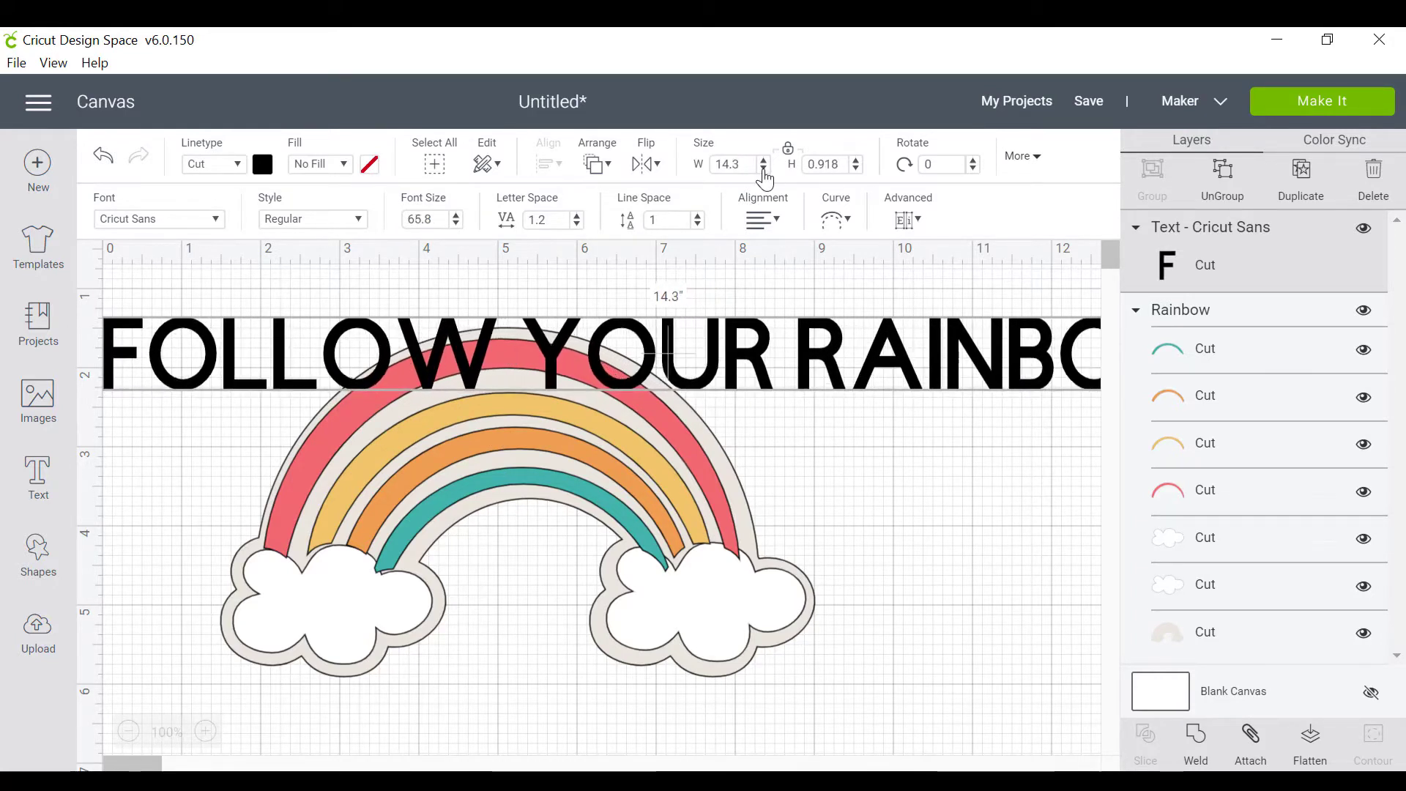
click(763, 168)
click(763, 169)
click(763, 169)
click(763, 168)
click(763, 168)
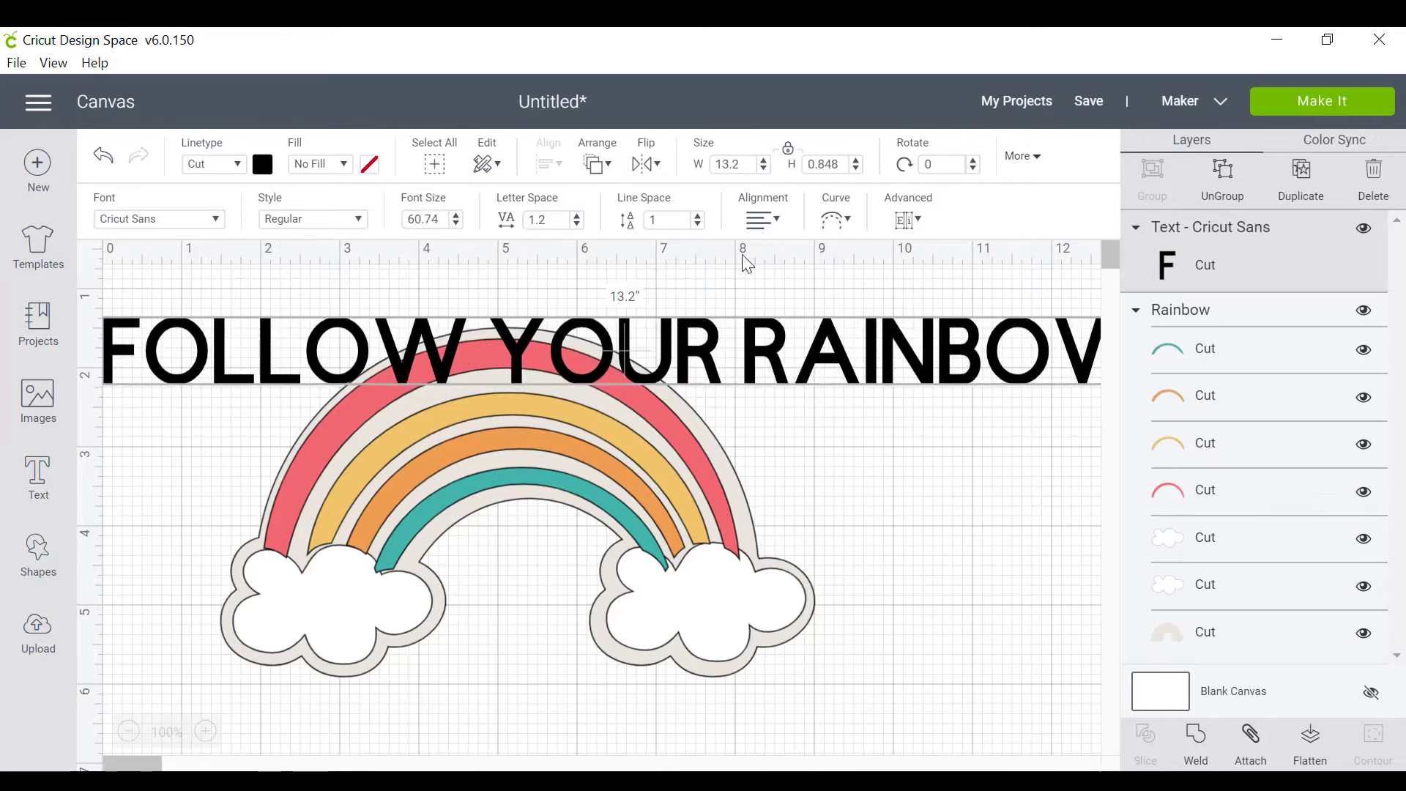
Step: Shrink the text to about 8.5 inches wide and place it over the rainbow's top
click(128, 730)
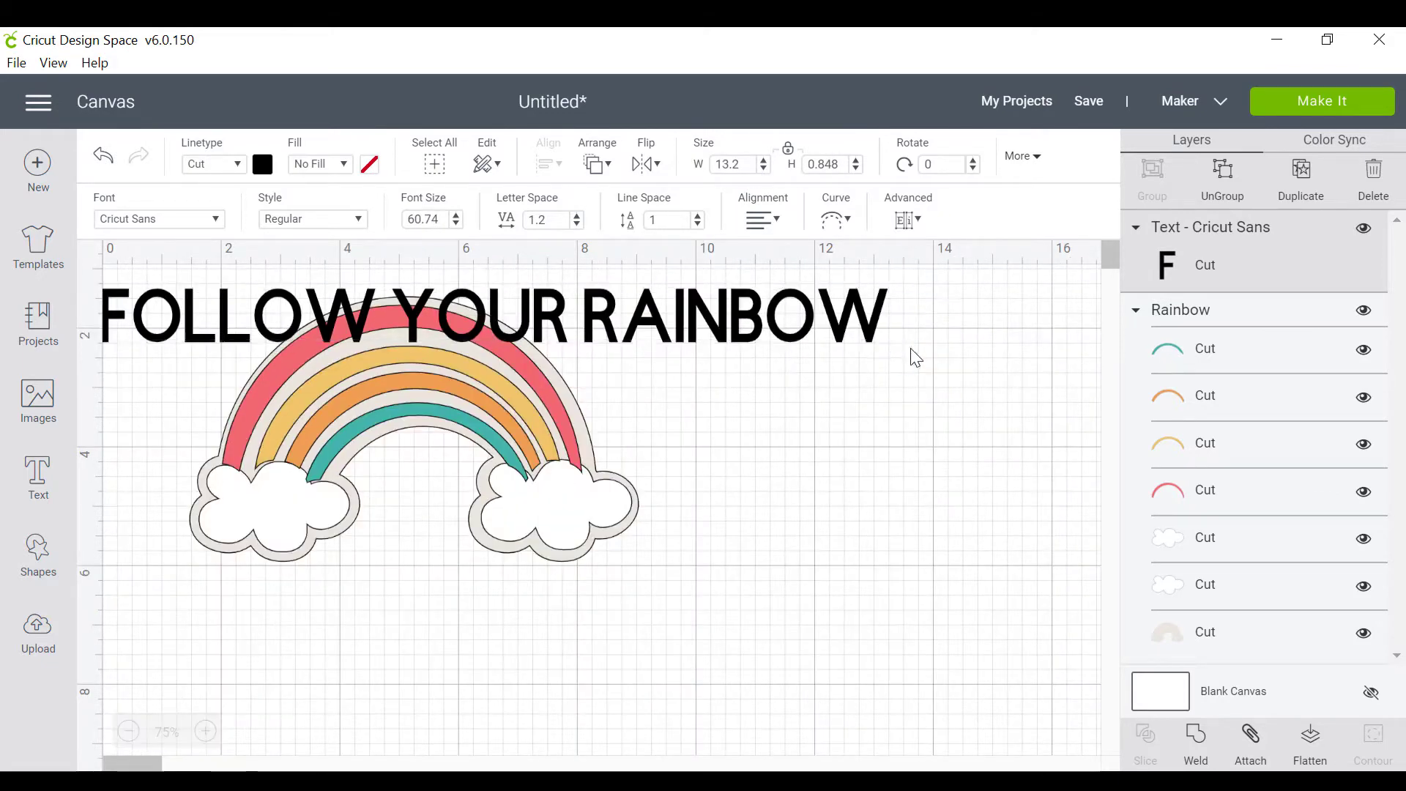
drag(796, 351, 621, 337)
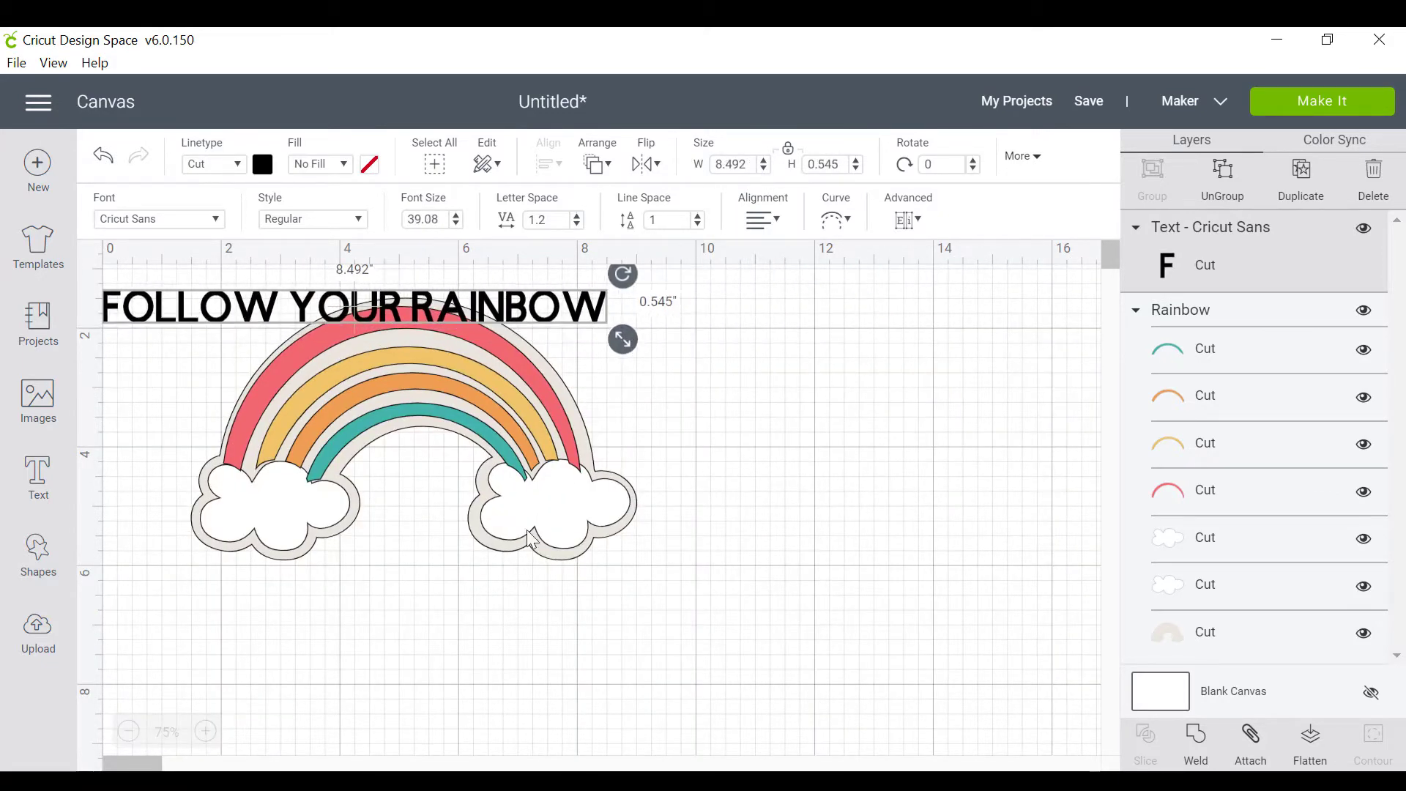
click(205, 730)
click(206, 731)
drag(527, 349, 653, 366)
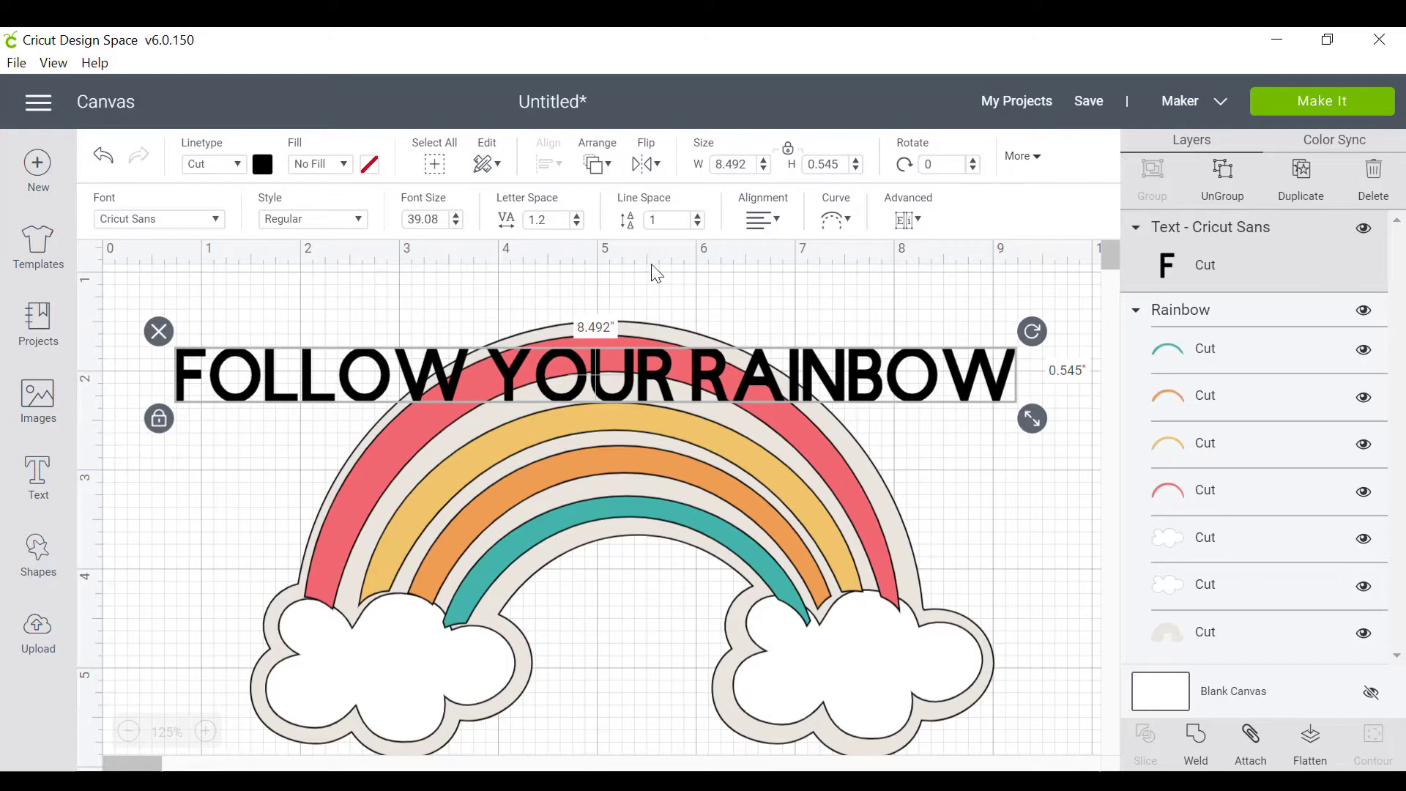
Step: Colour the FOLLOW YOUR RAINBOW text teal
click(263, 166)
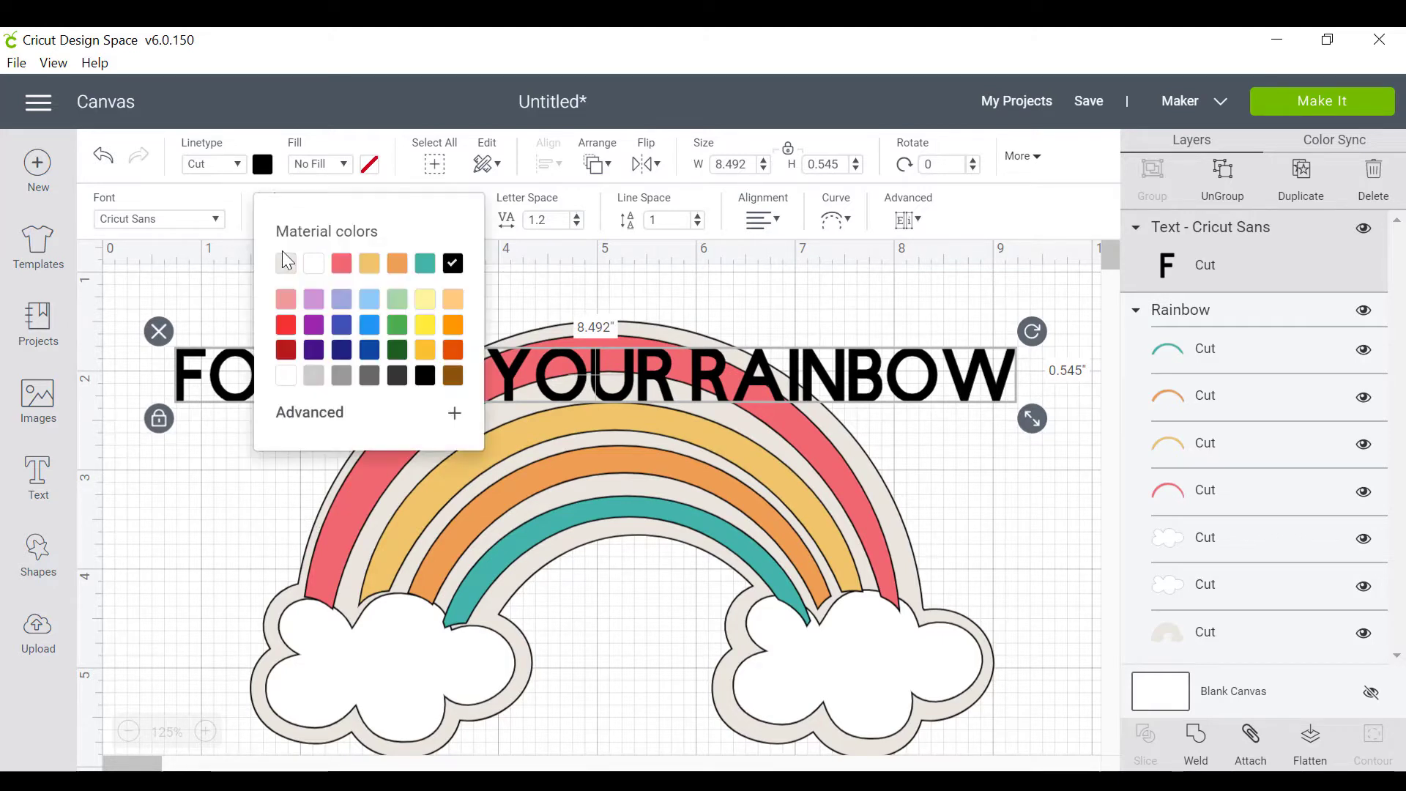
click(370, 336)
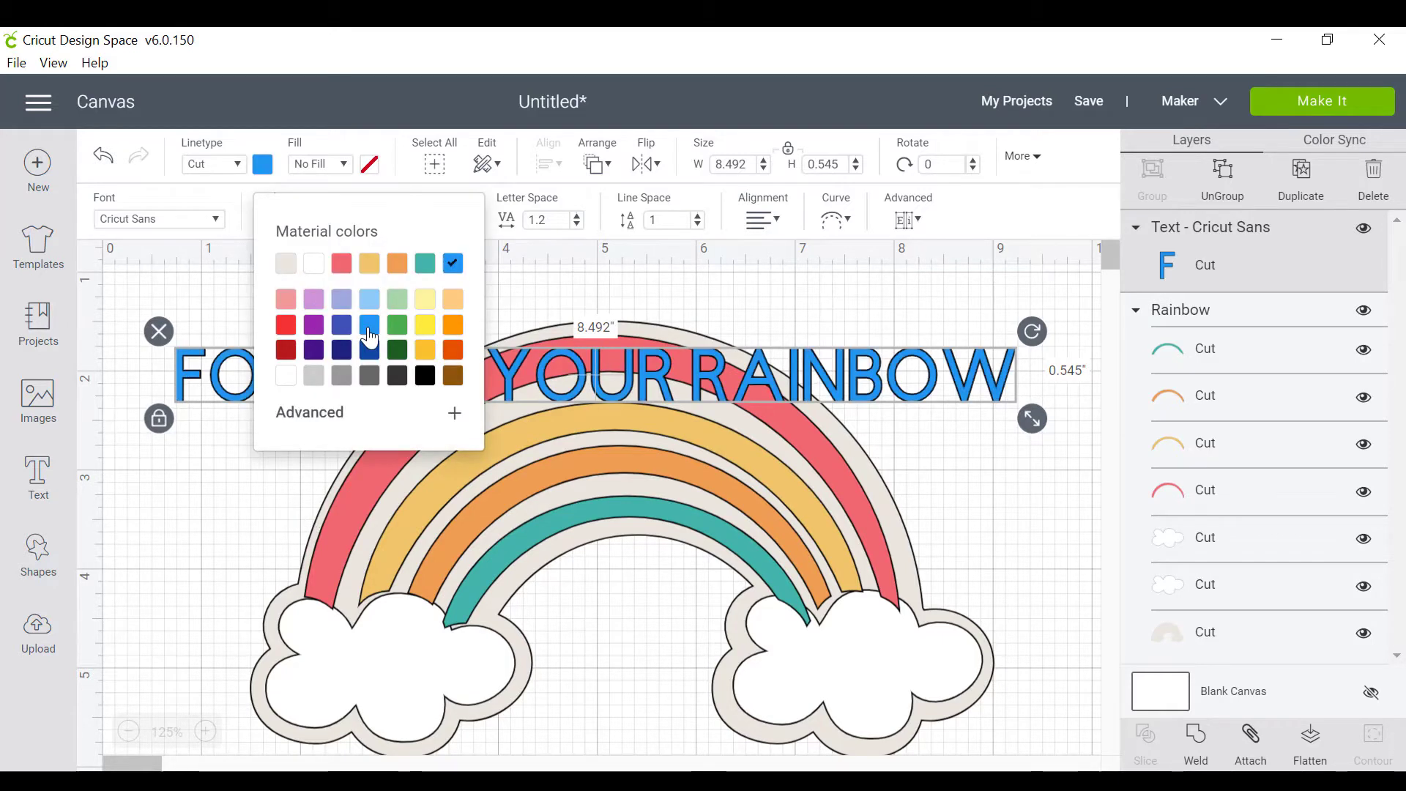
click(426, 265)
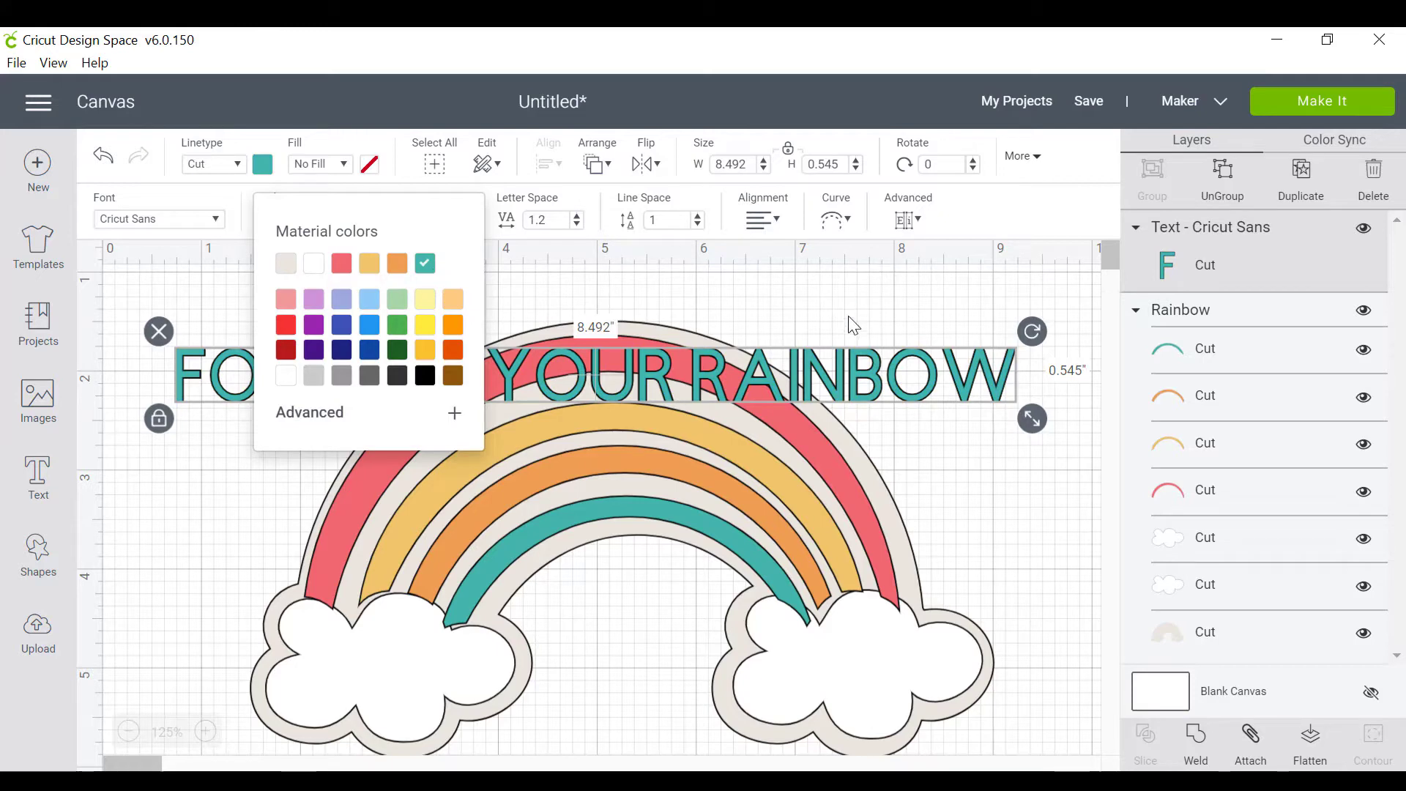
Step: Curve the text to a diameter of about 7 and fit it over the rainbow's arc
click(840, 223)
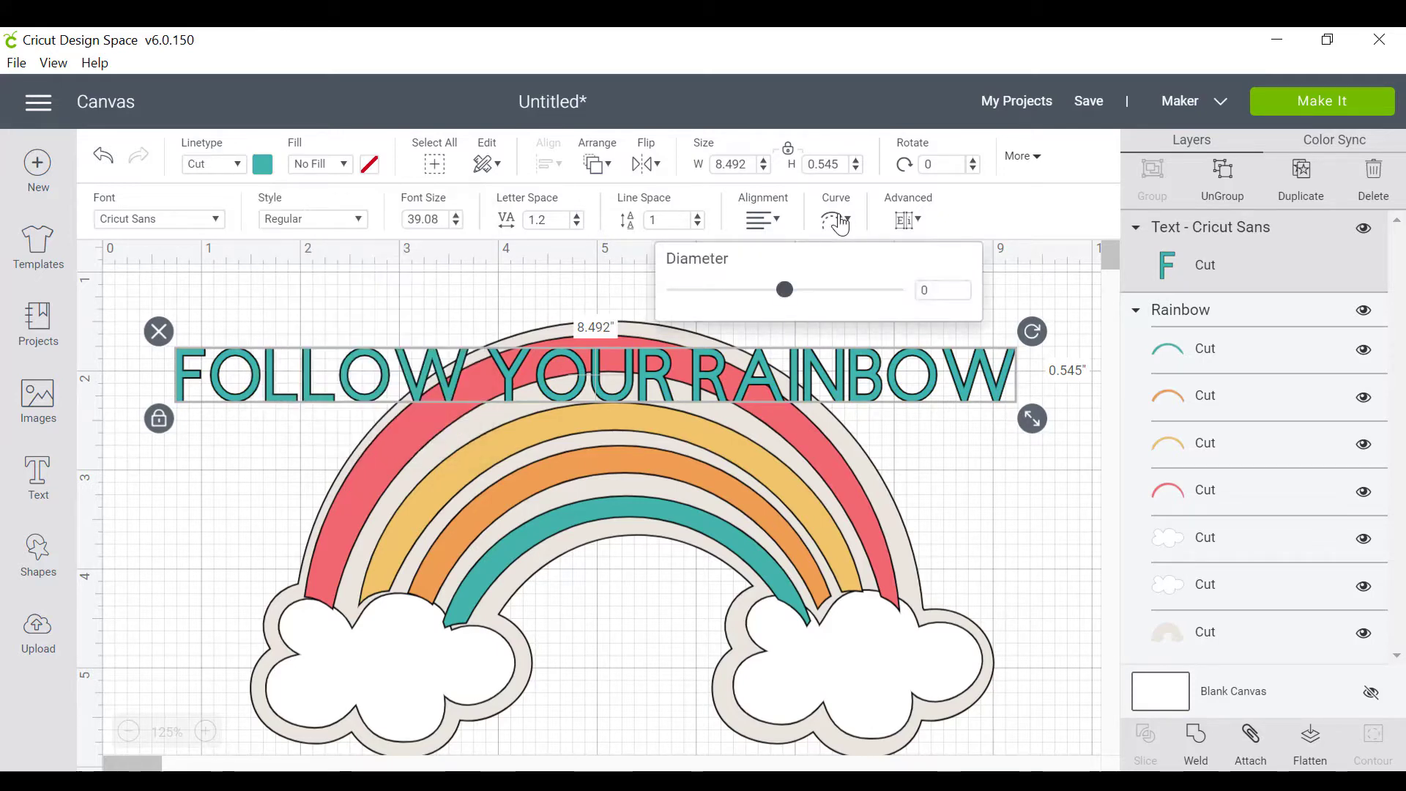
drag(785, 290, 863, 304)
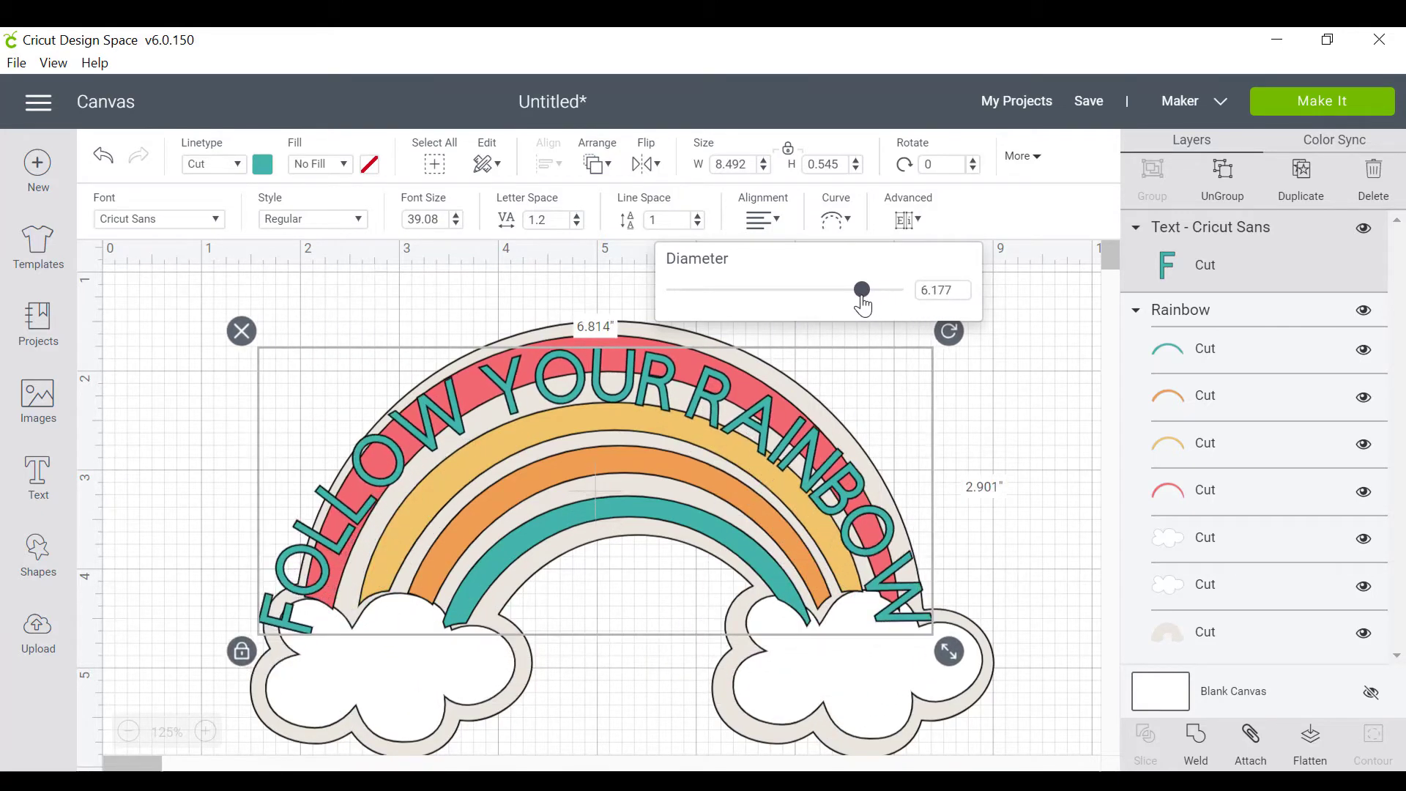
drag(858, 439, 849, 317)
drag(855, 375, 854, 372)
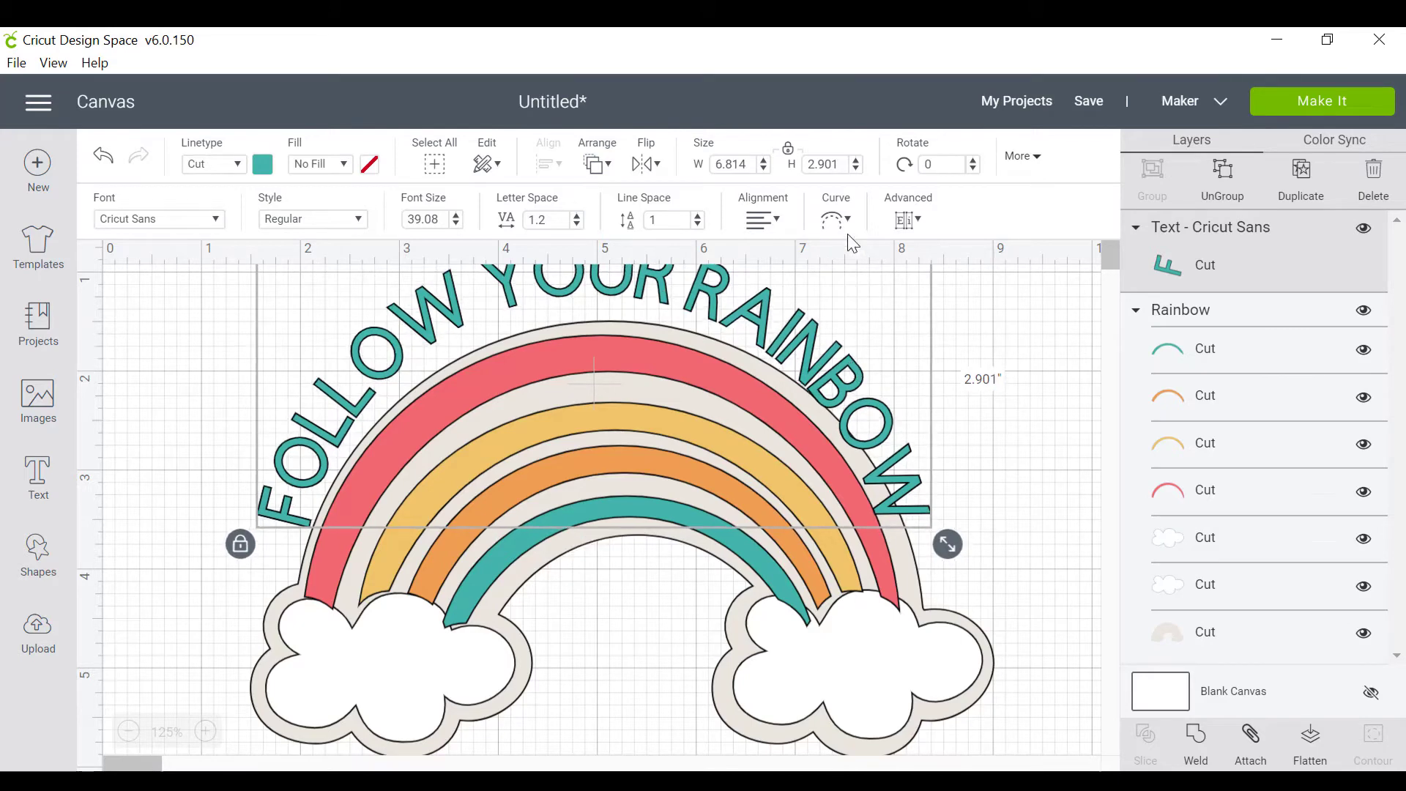
click(848, 223)
drag(861, 296, 855, 298)
drag(435, 322, 447, 342)
click(838, 222)
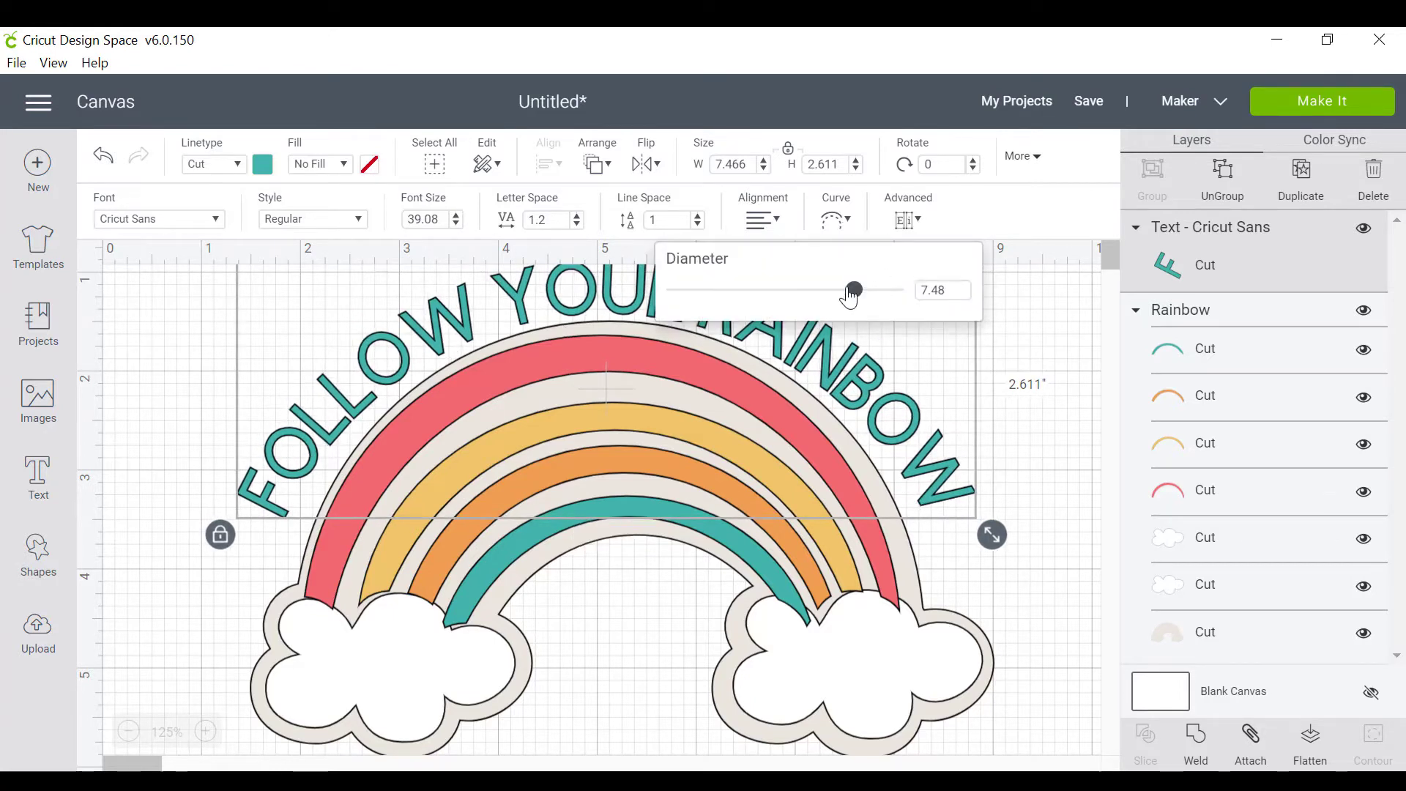
drag(854, 297, 850, 293)
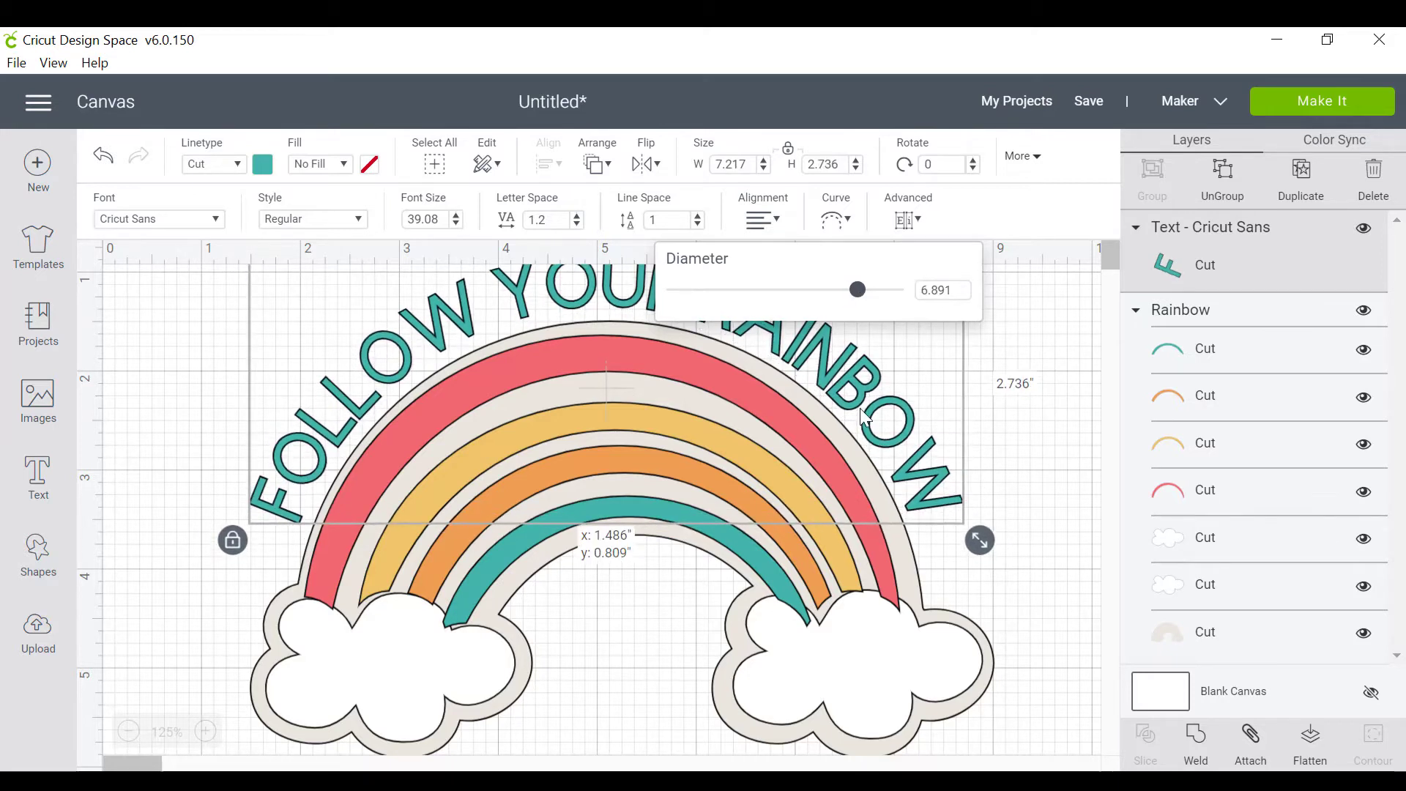
drag(915, 444, 921, 447)
click(1032, 453)
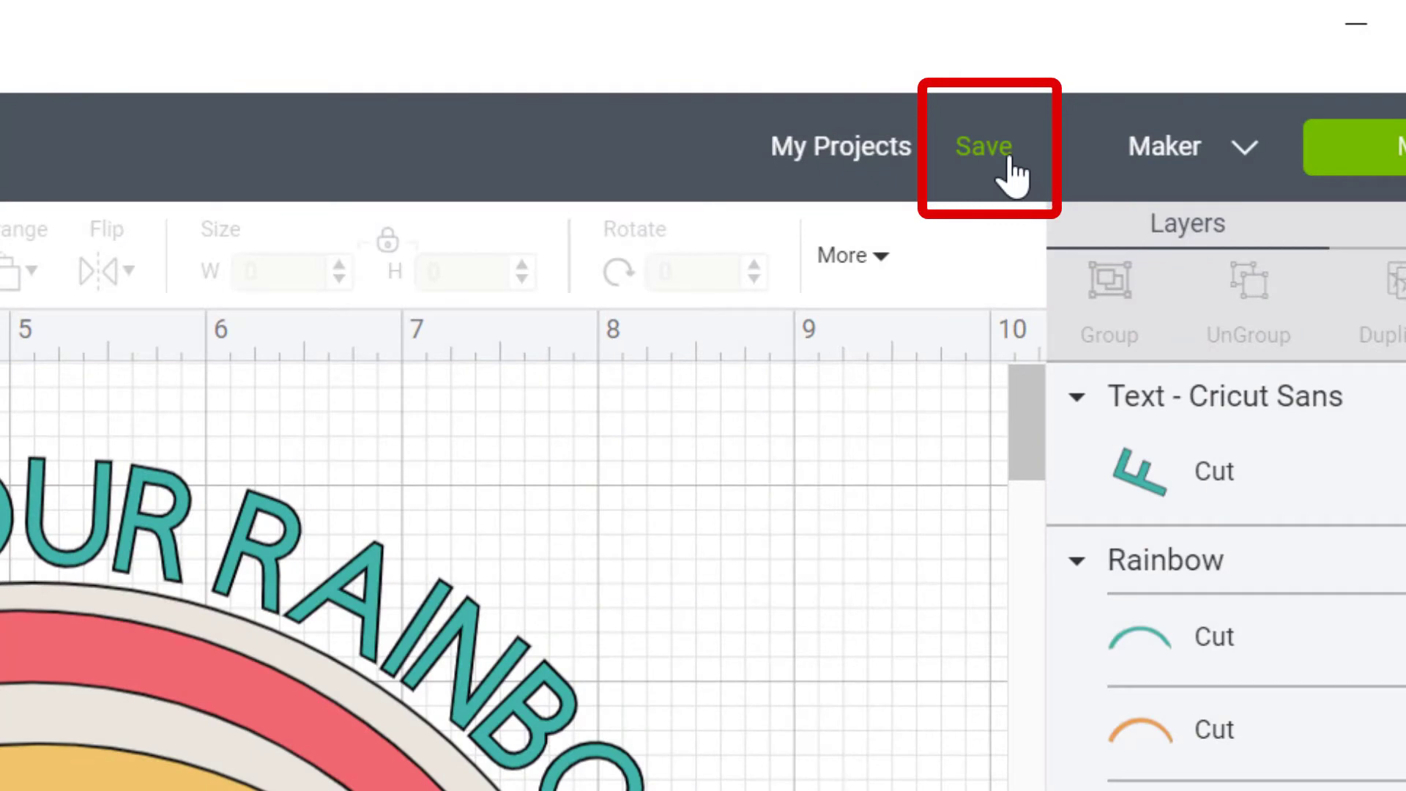
Step: Enter 'Follow your Rainbow' as the project name and save the project
click(1011, 161)
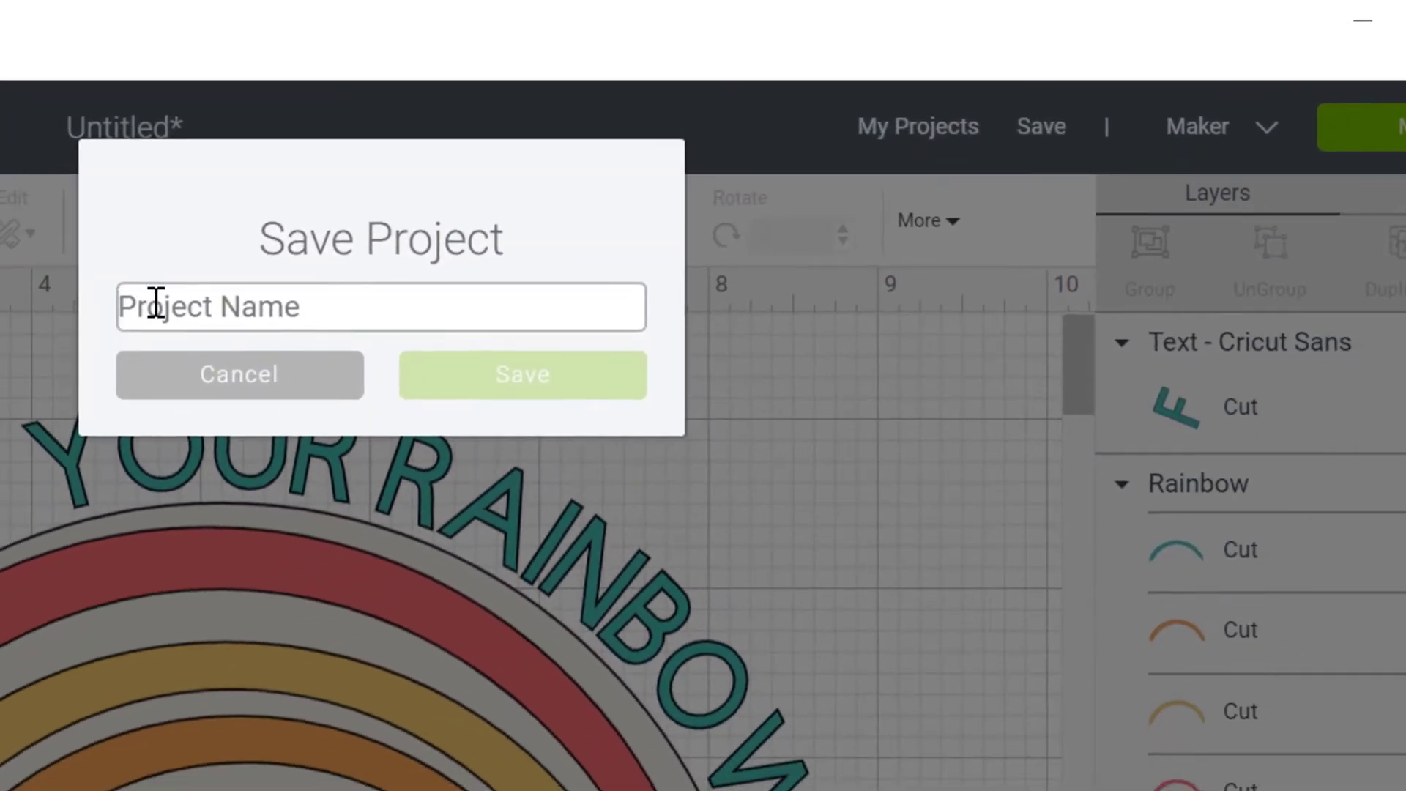
text(rain)
key(BackSpace)
key(BackSpace)
key(BackSpace)
key(BackSpace)
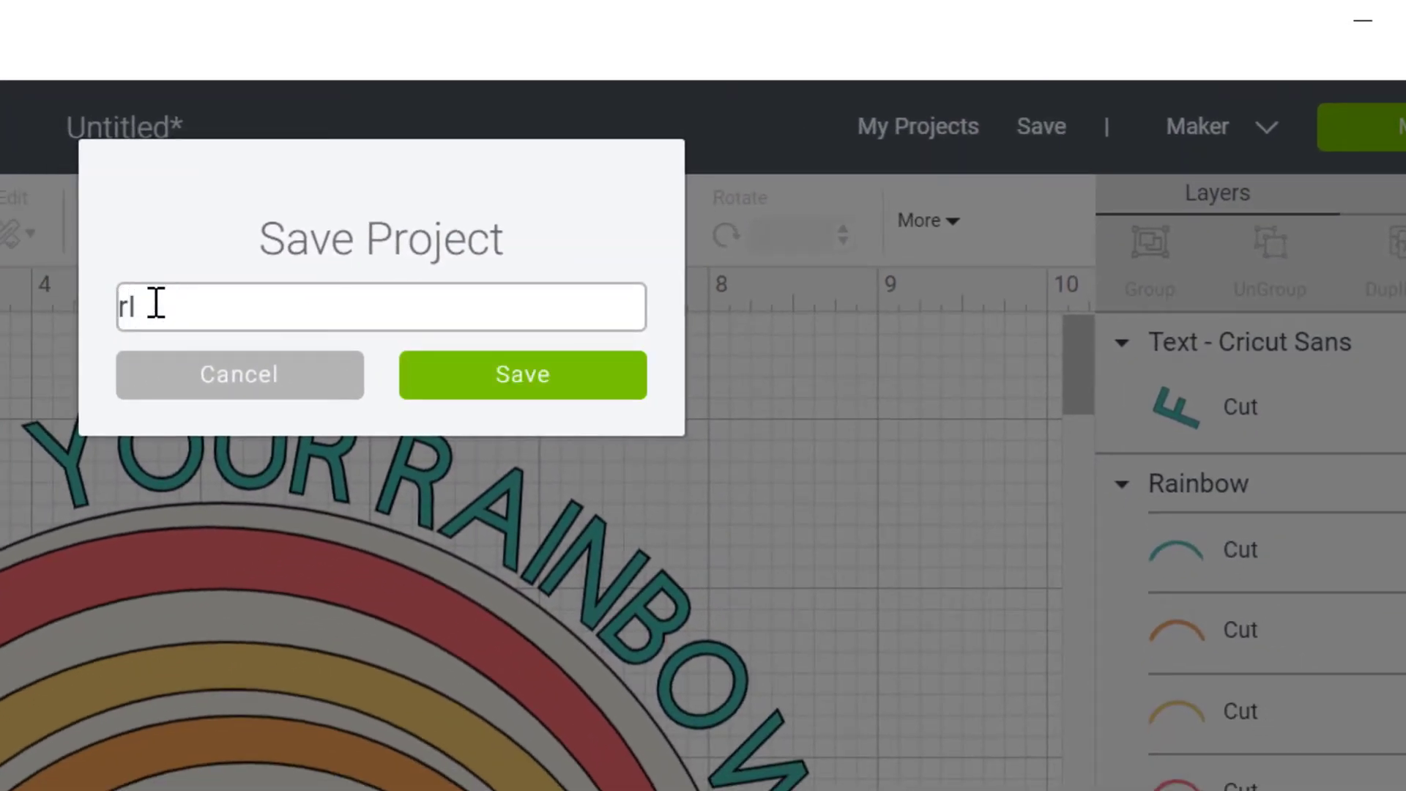
text(Follow )
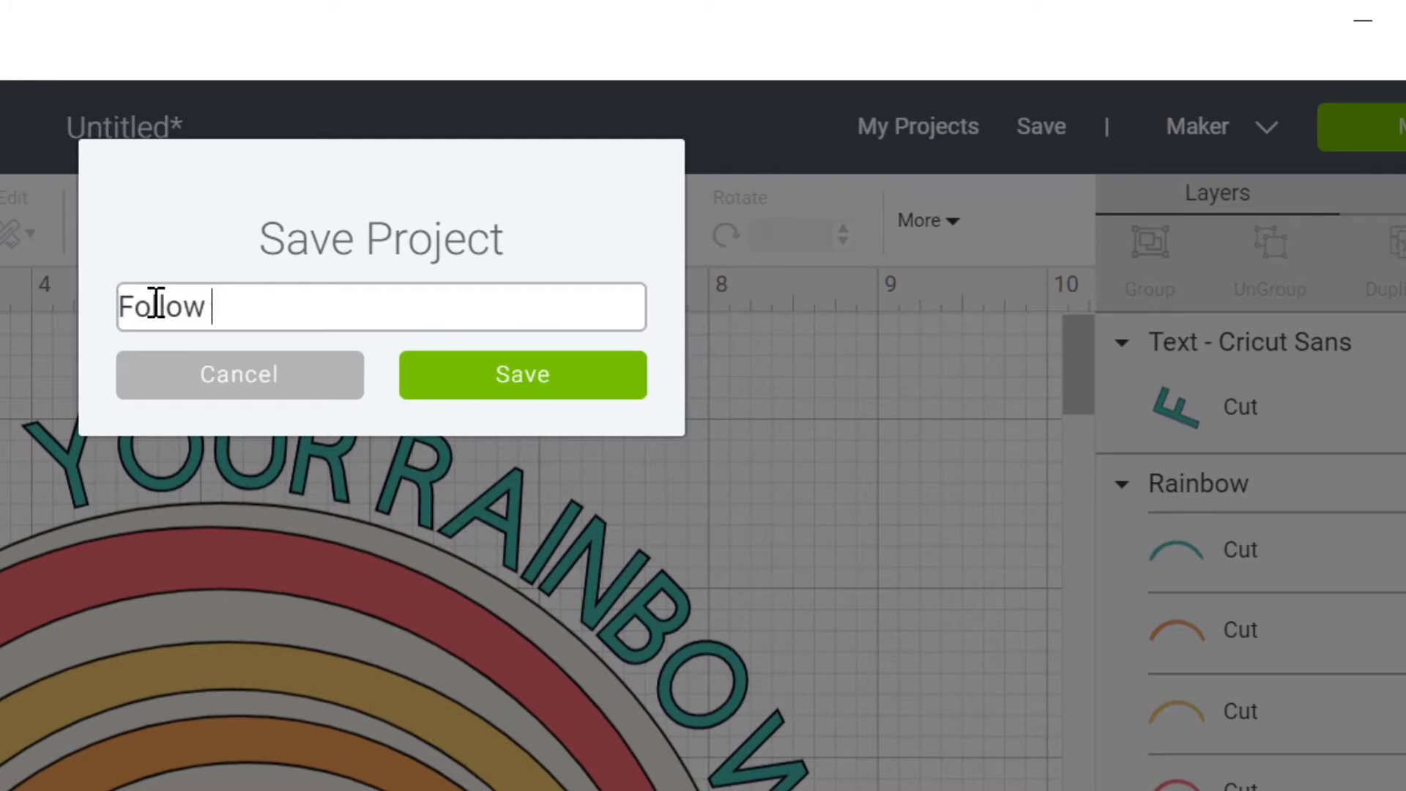
text(your Rinab)
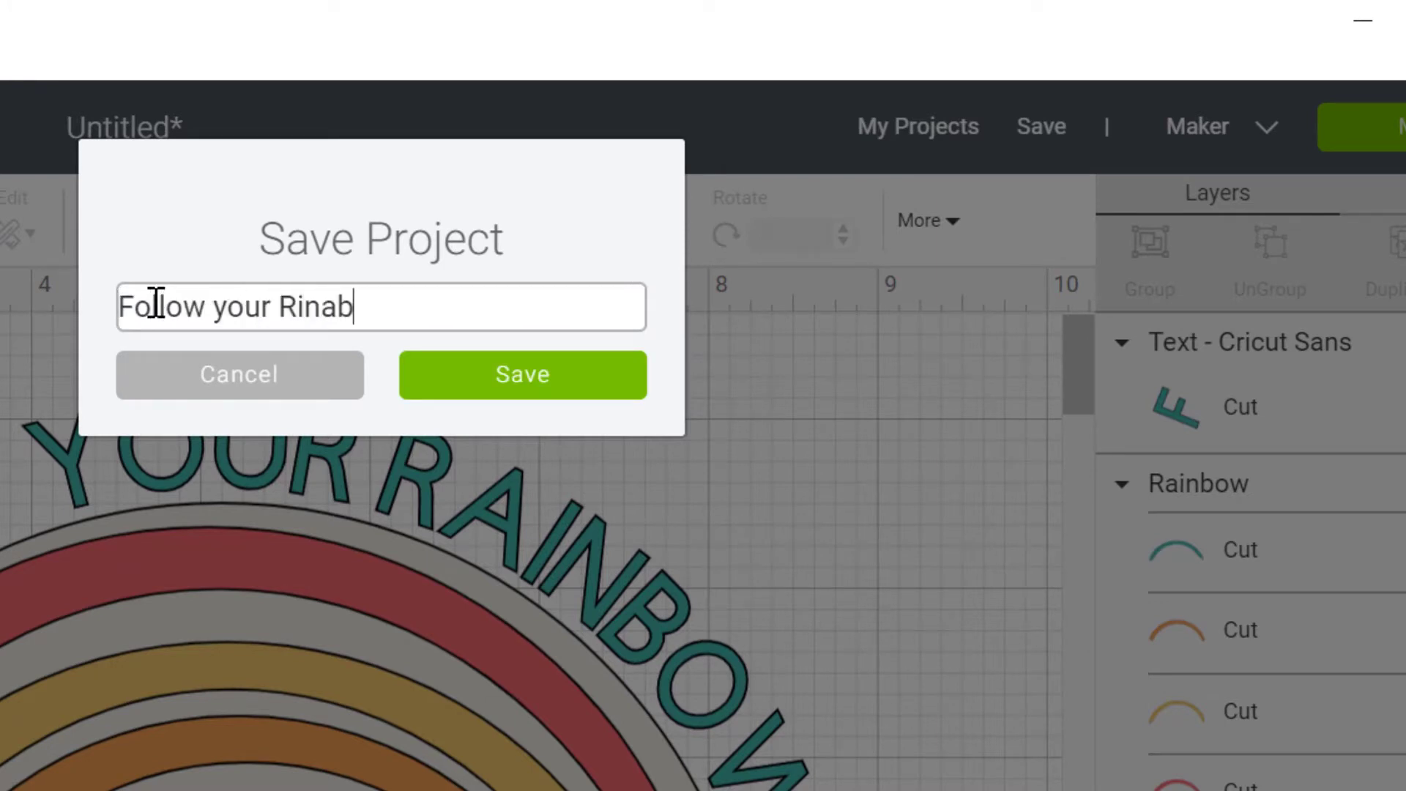
key(BackSpace)
key(BackSpace)
key(BackSpace)
key(BackSpace)
text(ainbow)
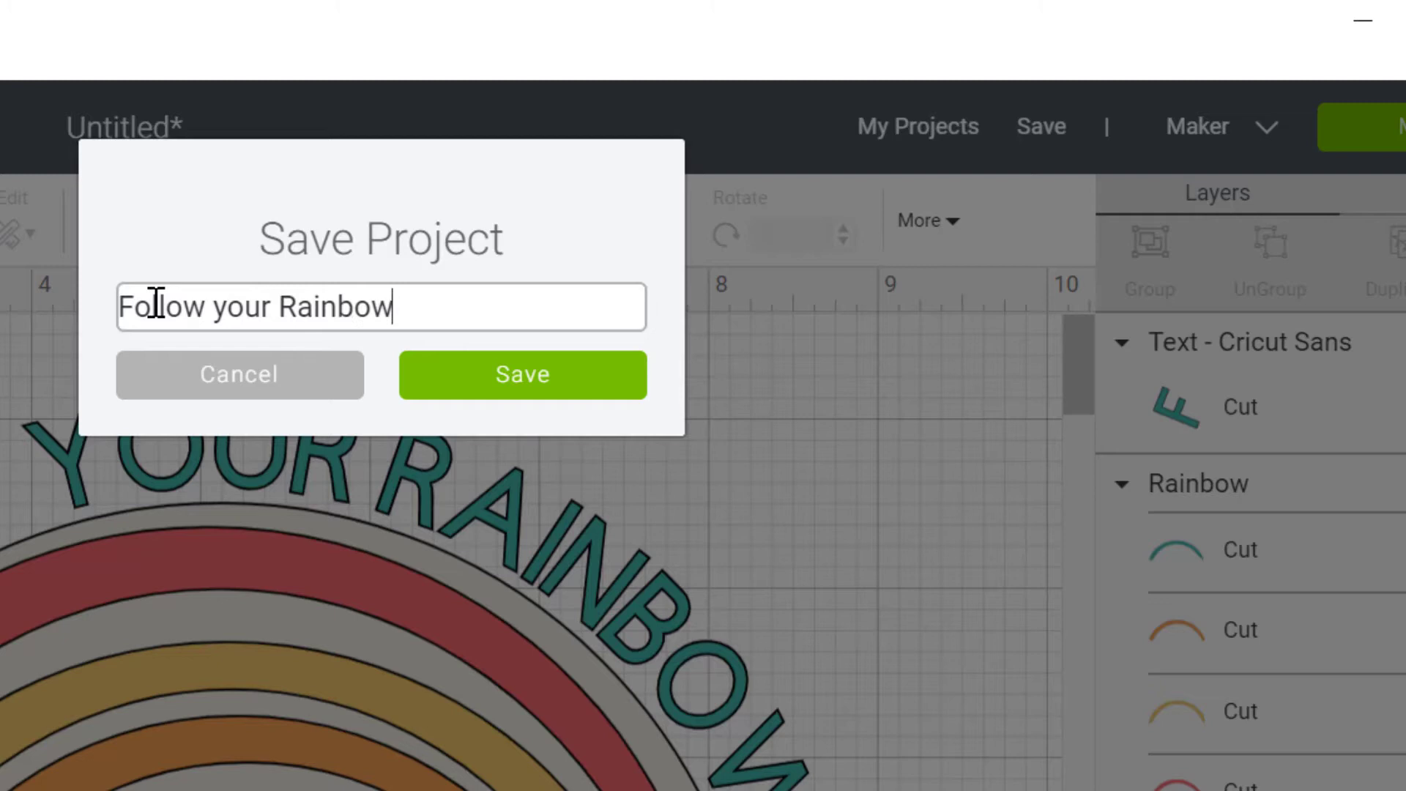
click(521, 381)
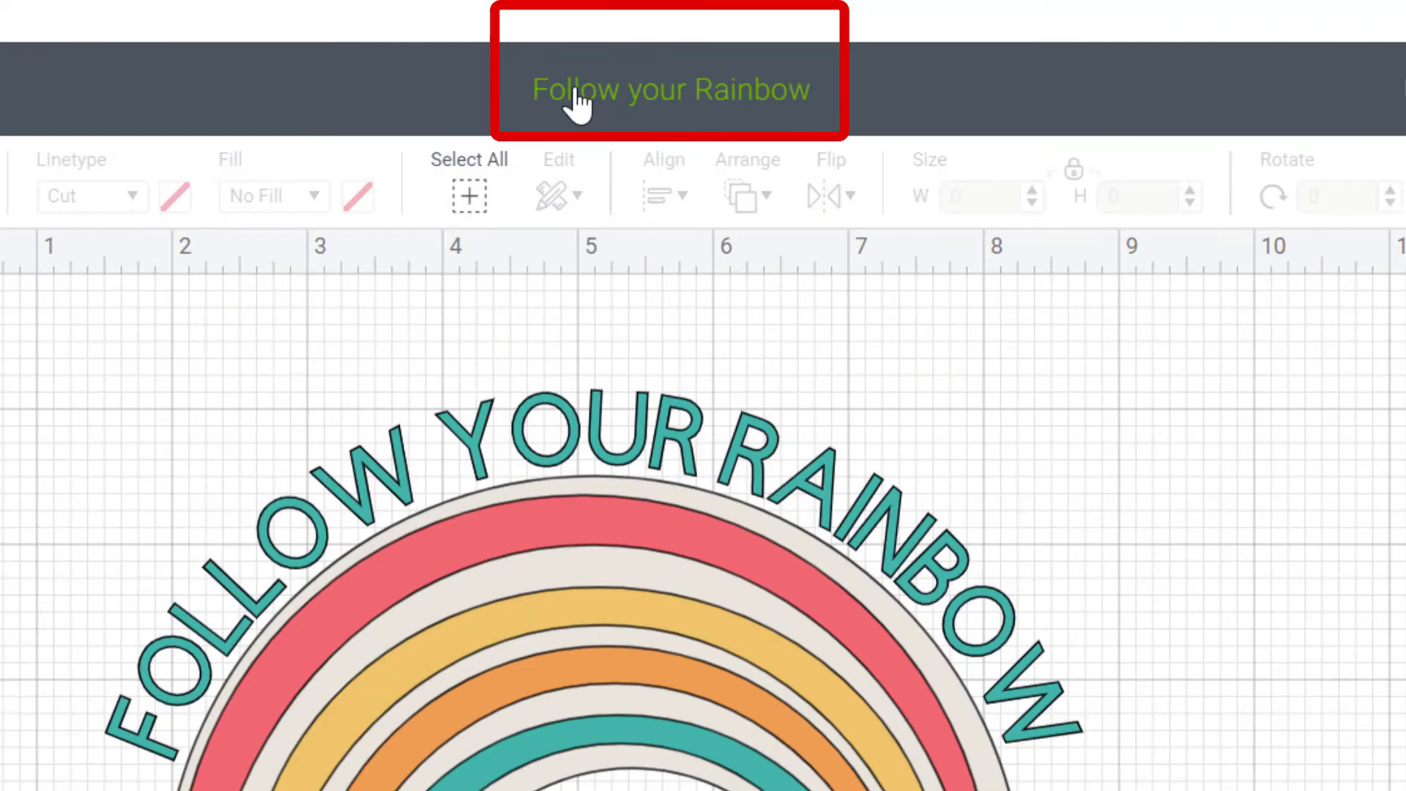
Step: Open the Follow your Rainbow project's details page and scroll down through it
click(579, 102)
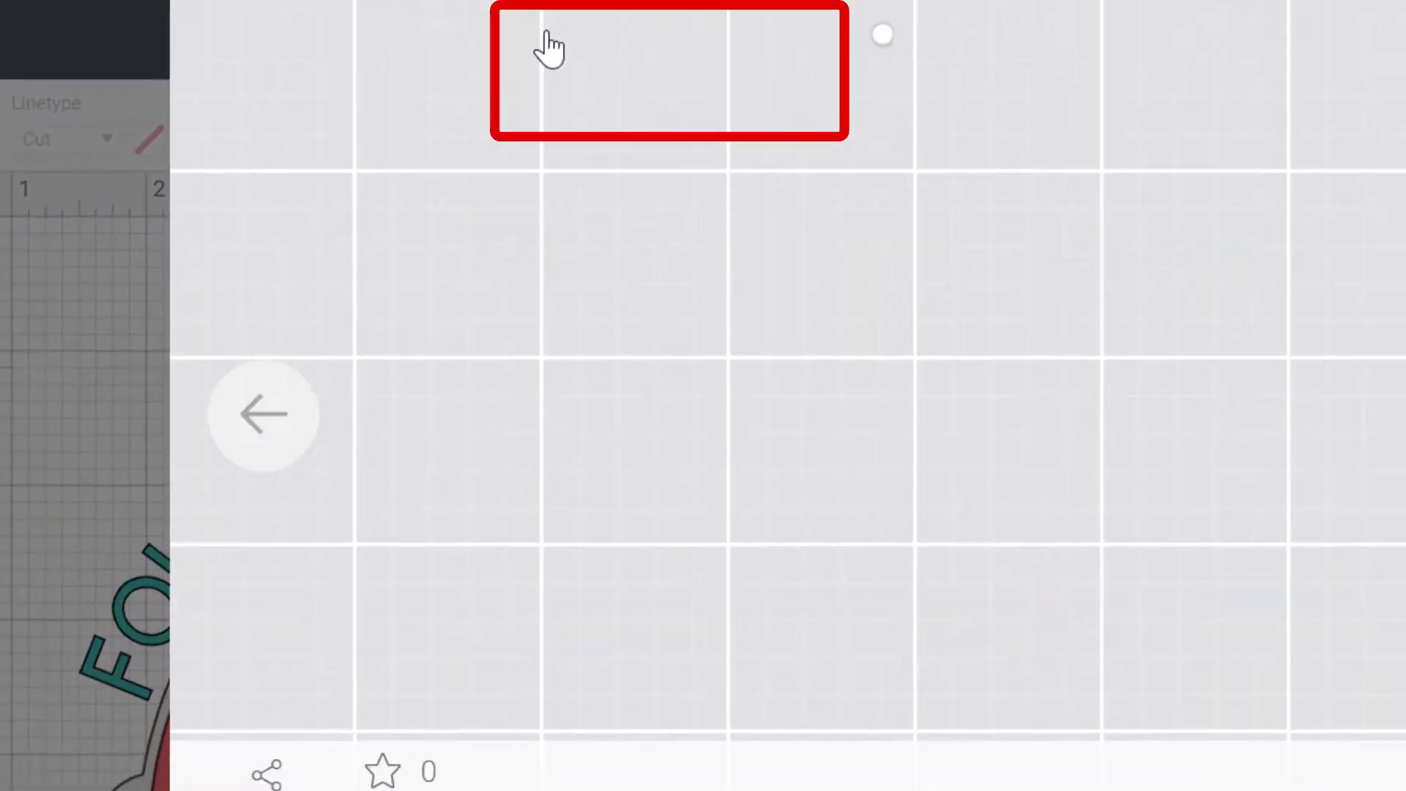
scroll(842, 454, down, 5)
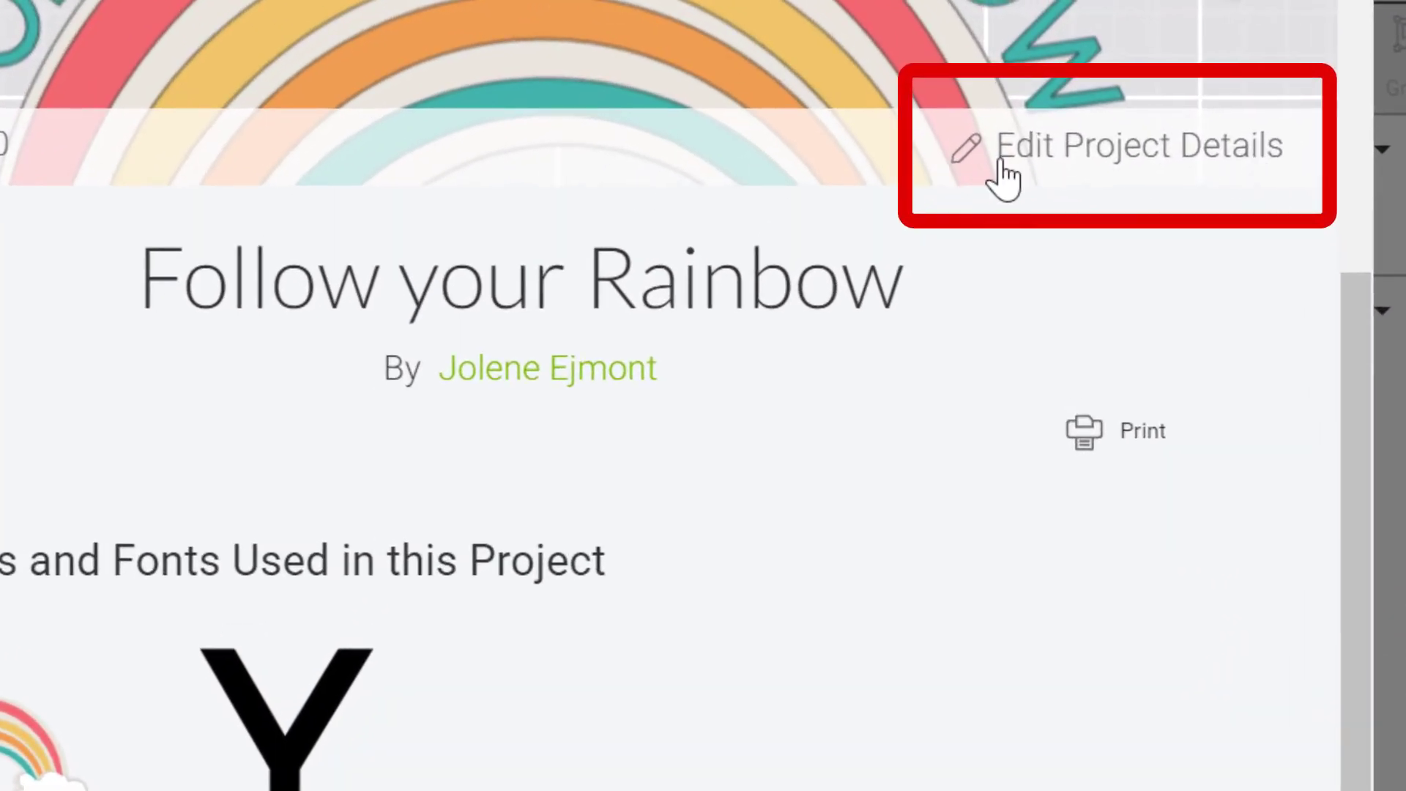
click(1187, 161)
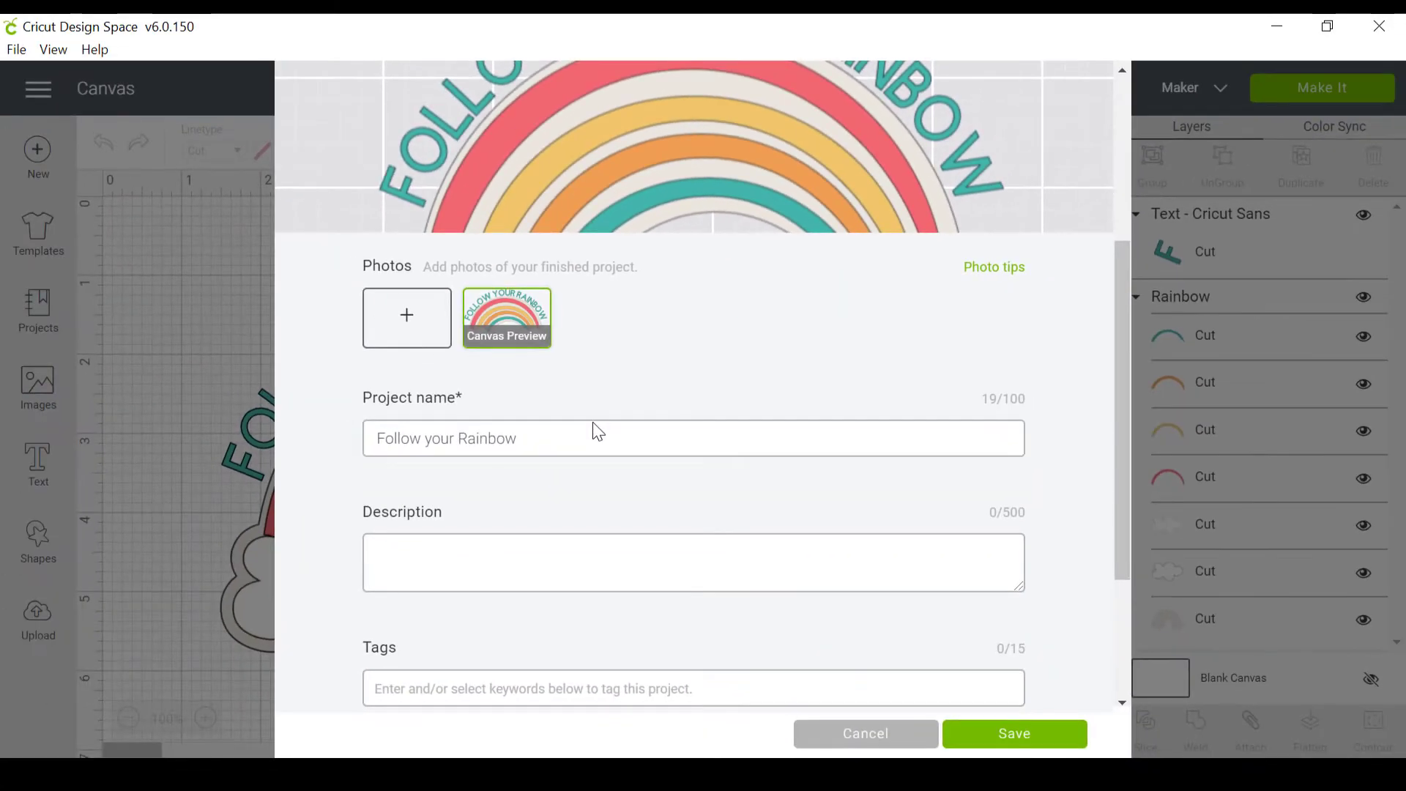
scroll(593, 423, down, 3)
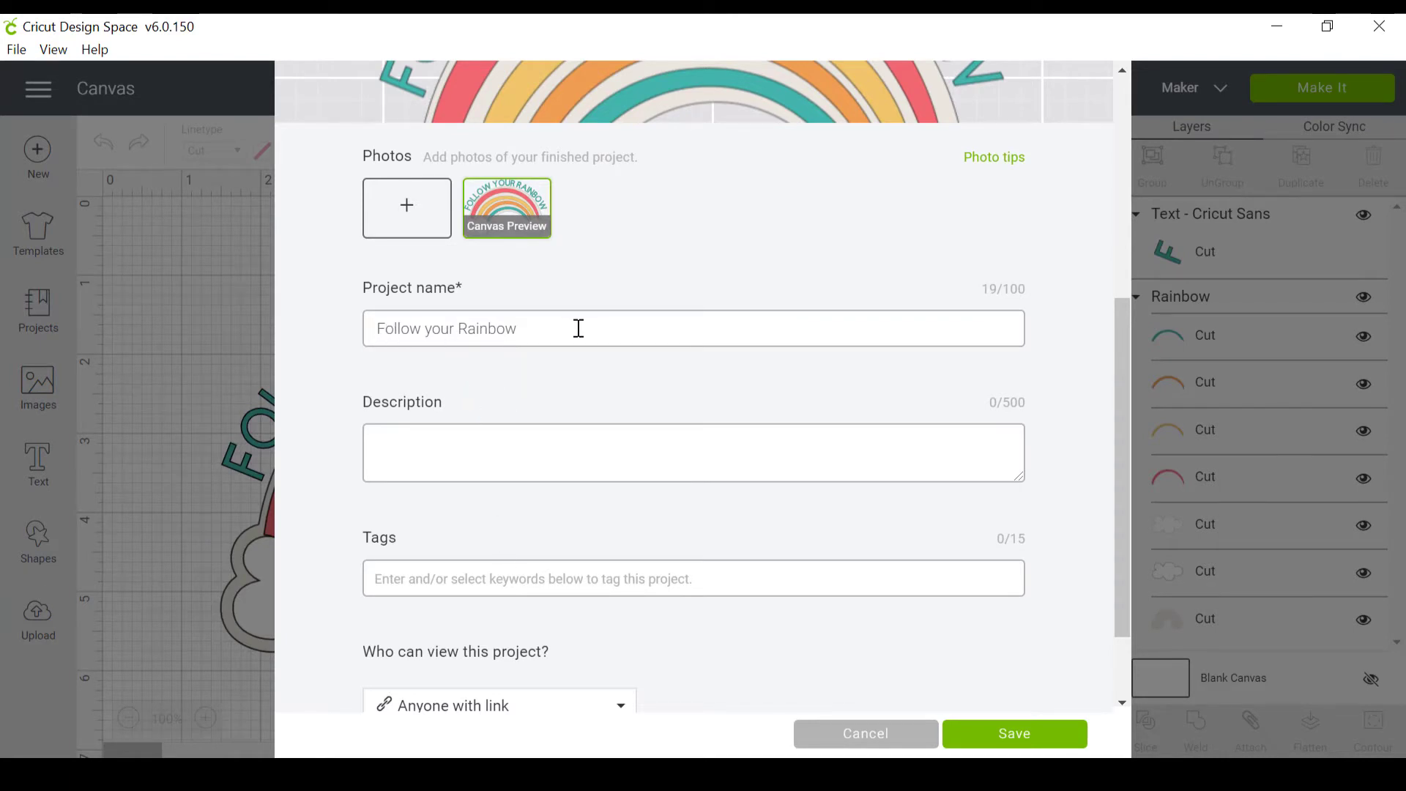
scroll(576, 461, down, 3)
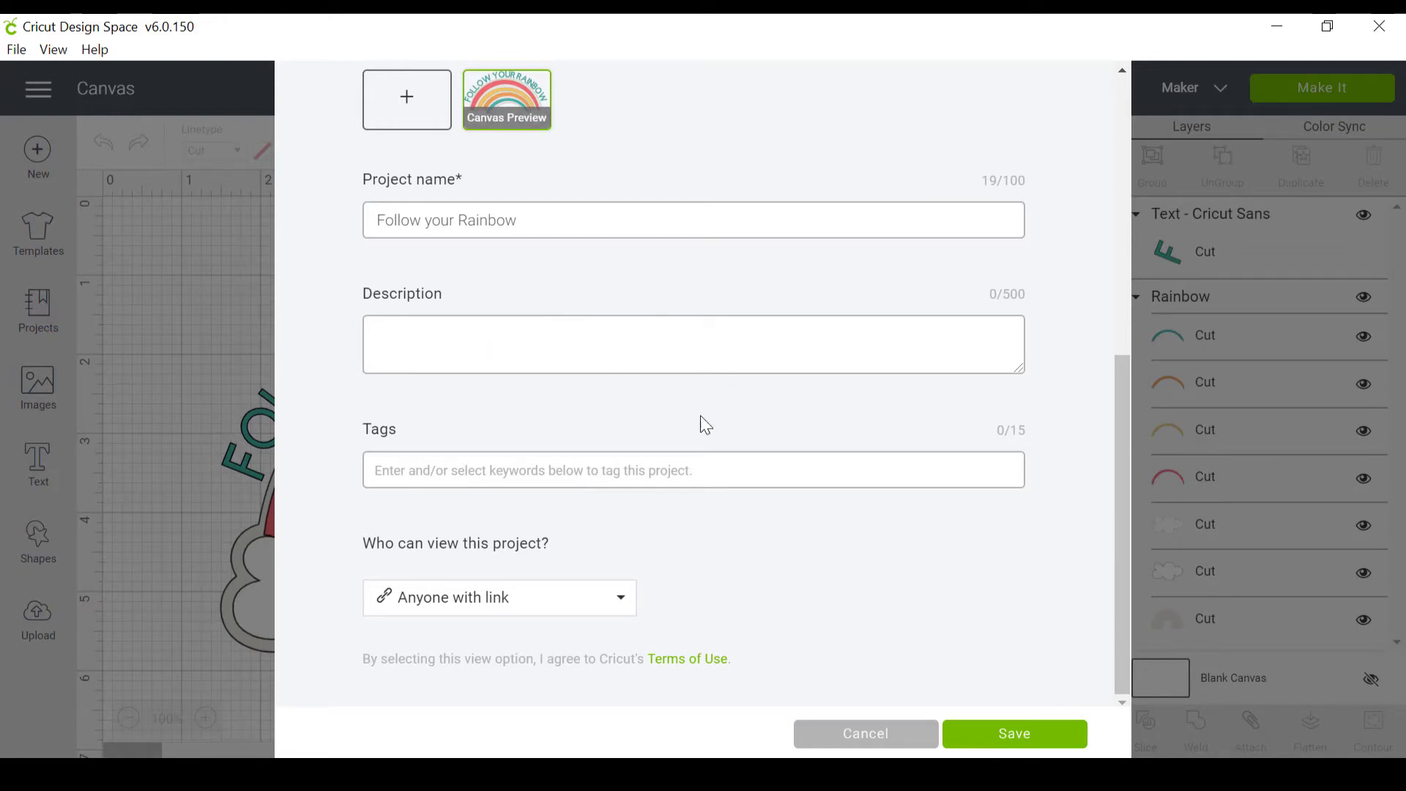
scroll(563, 388, up, 10)
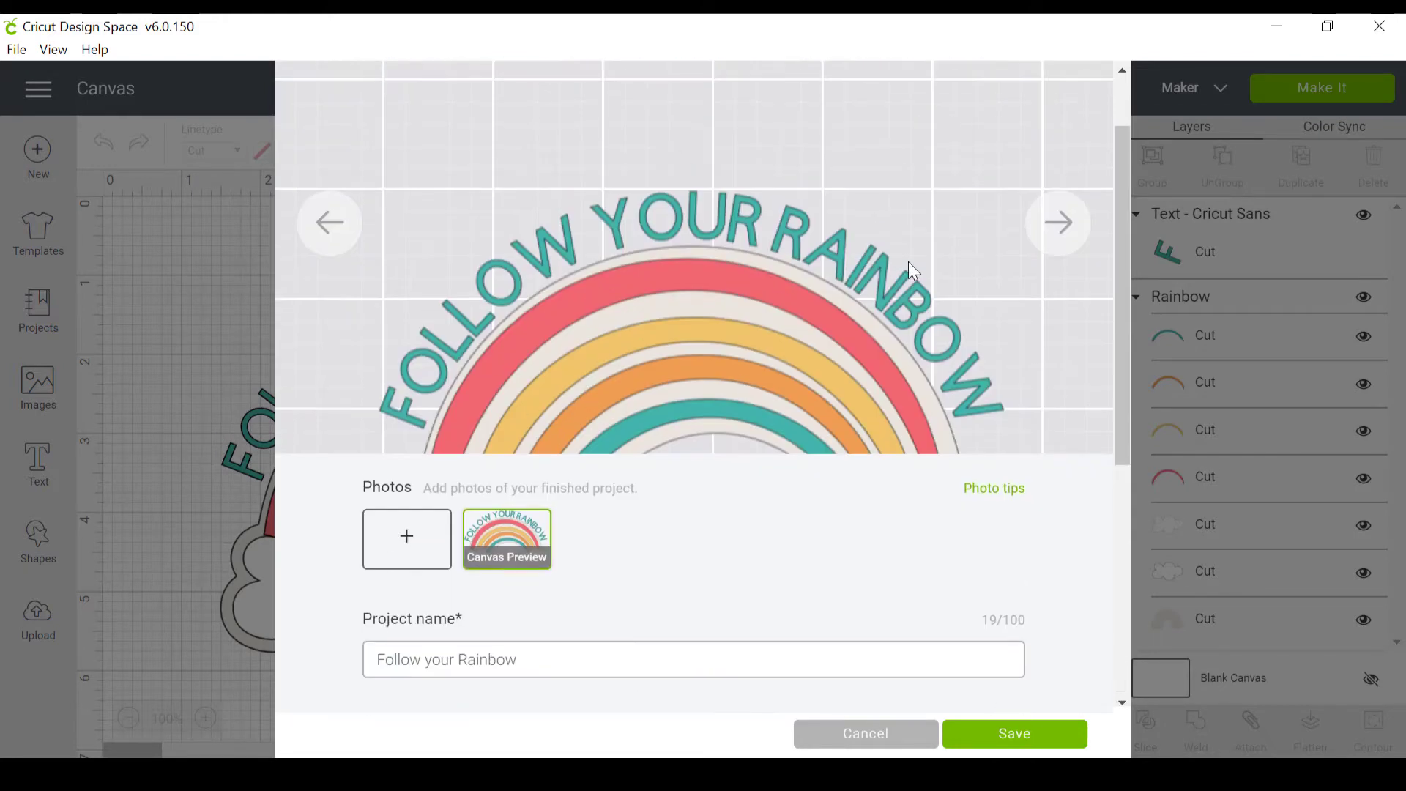
scroll(691, 489, down, 10)
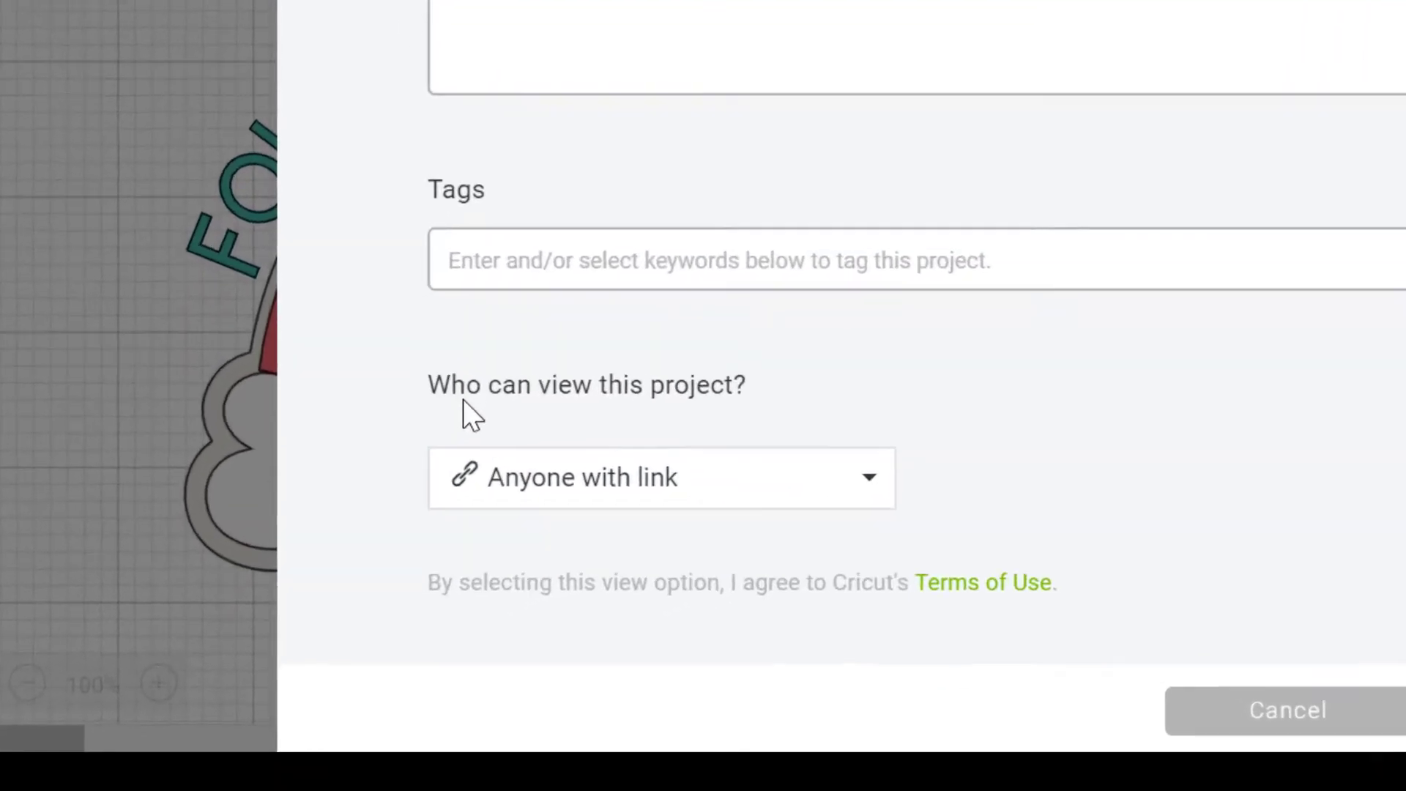
click(863, 480)
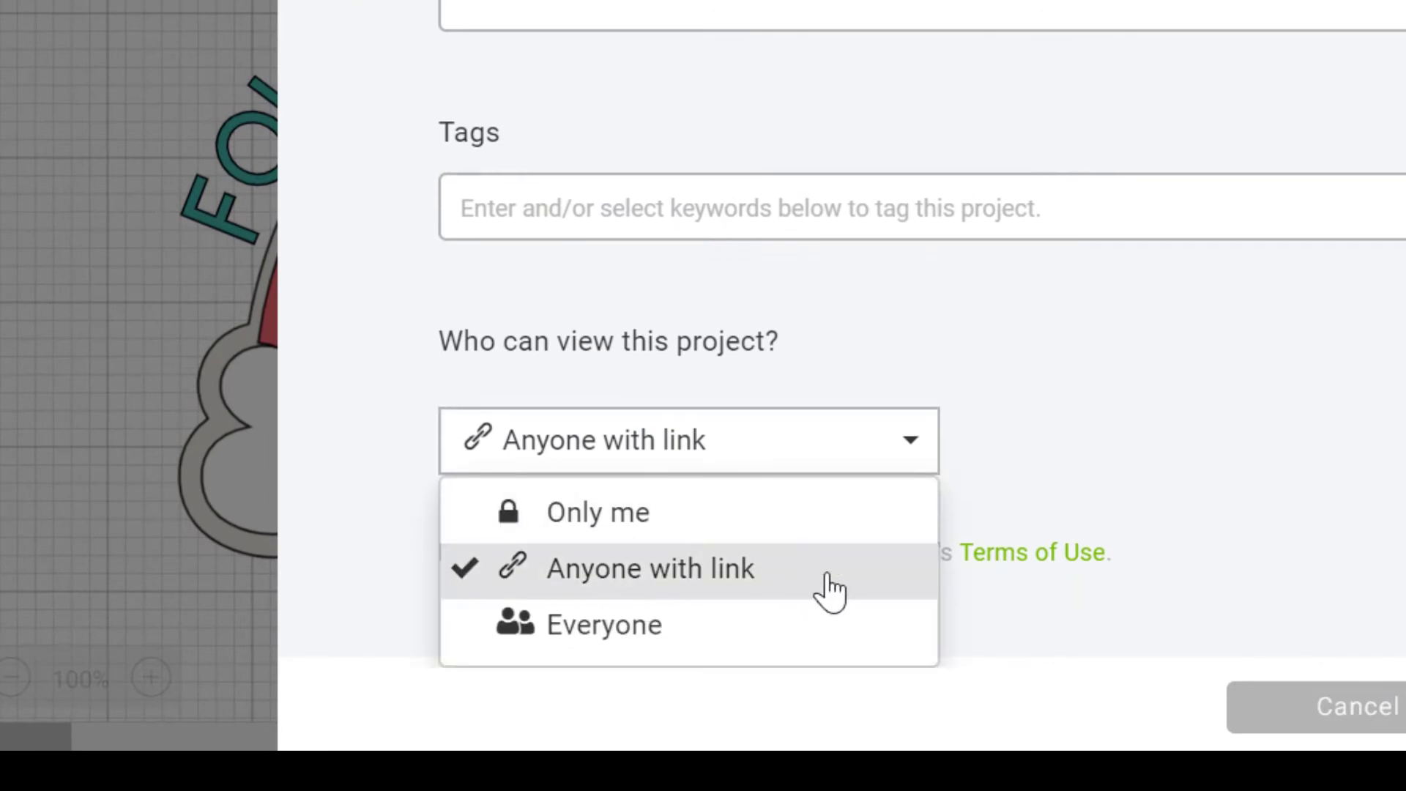
click(575, 638)
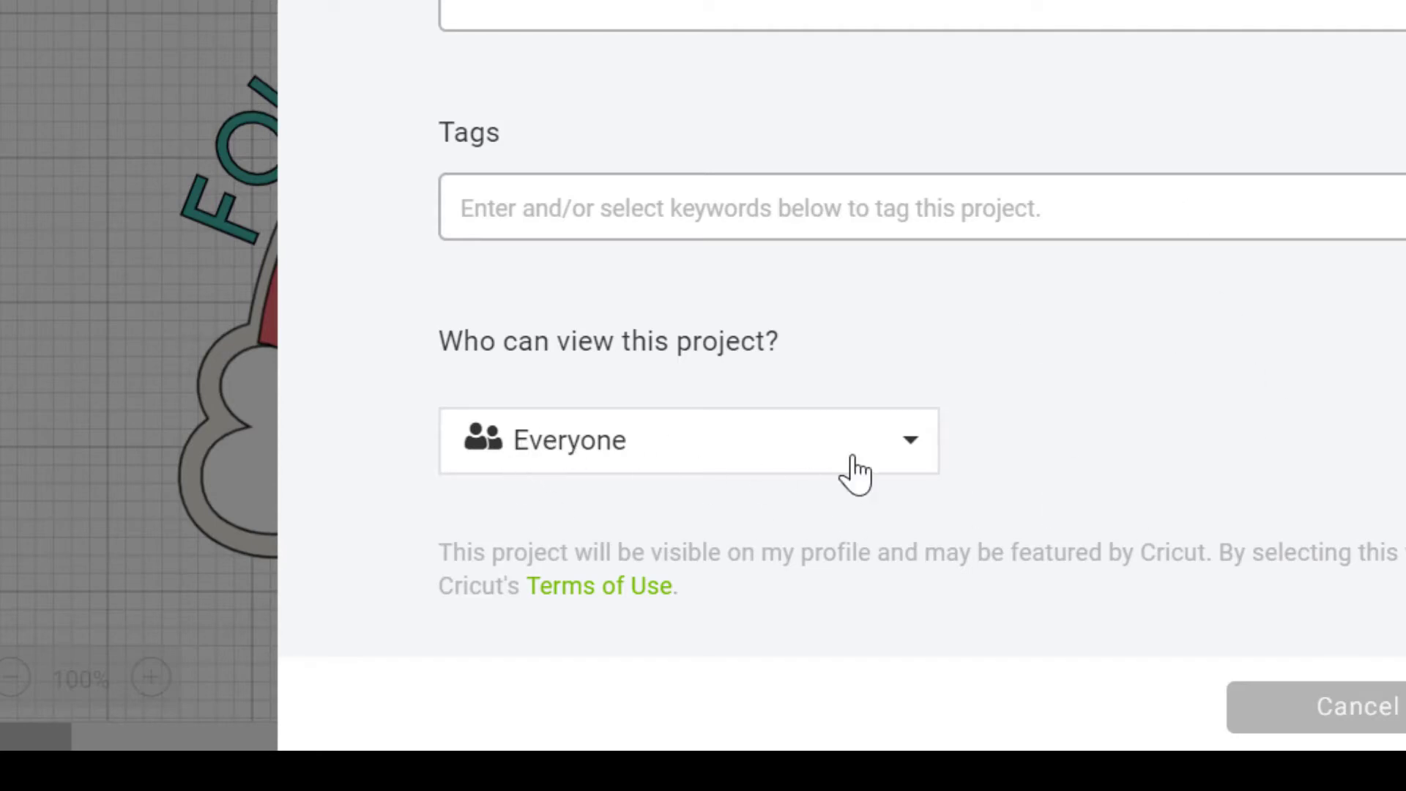
click(911, 463)
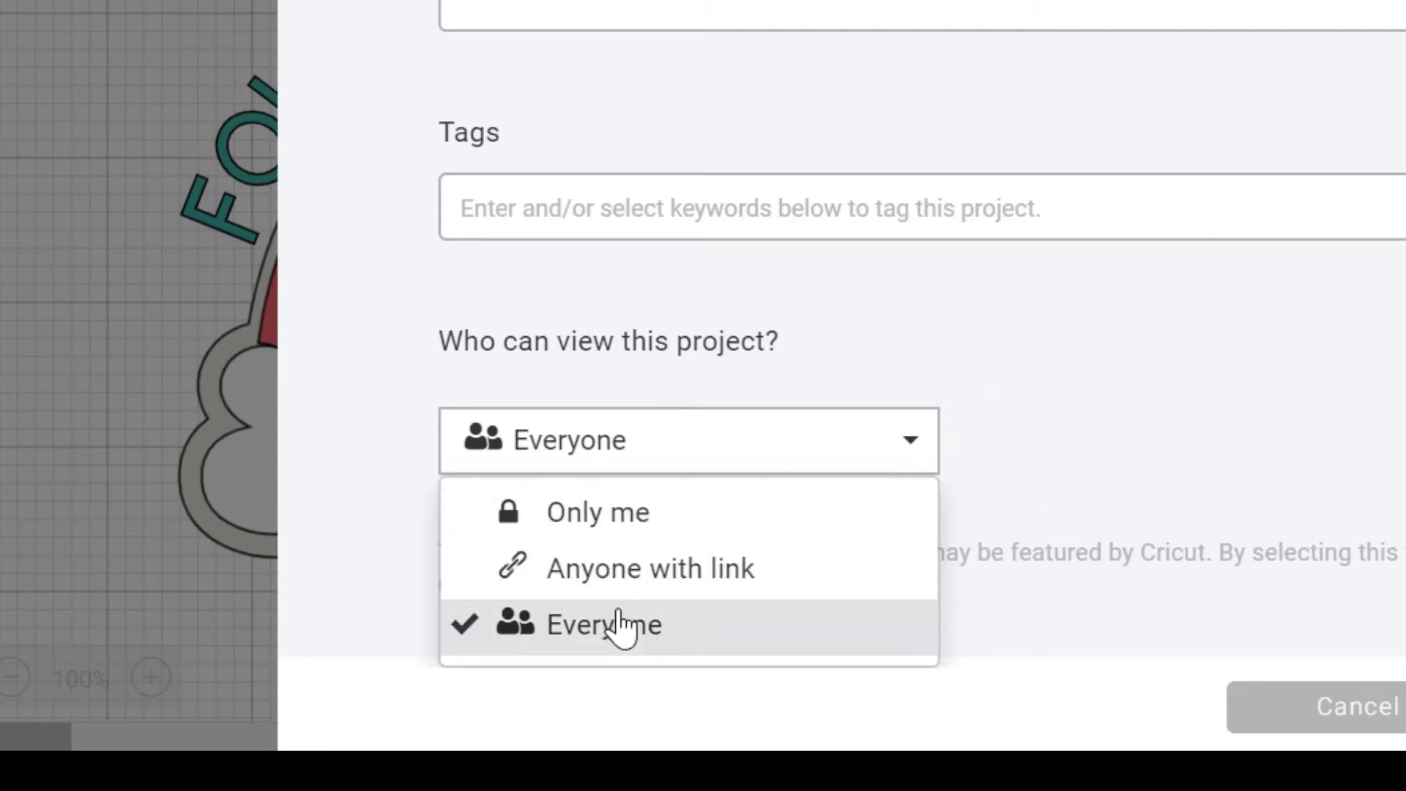
click(639, 591)
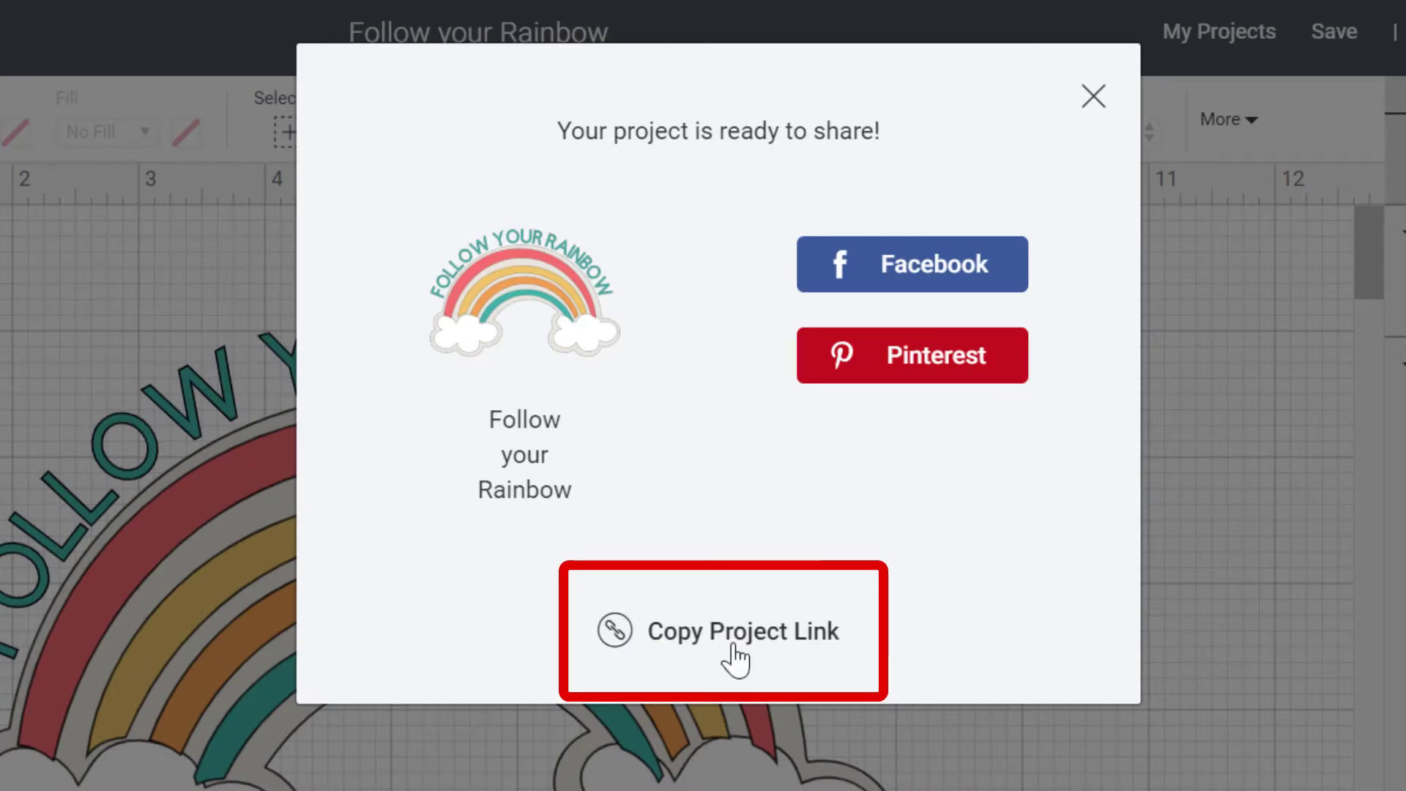
Step: Copy the project's share link and paste it into the new email's body
click(602, 632)
click(794, 644)
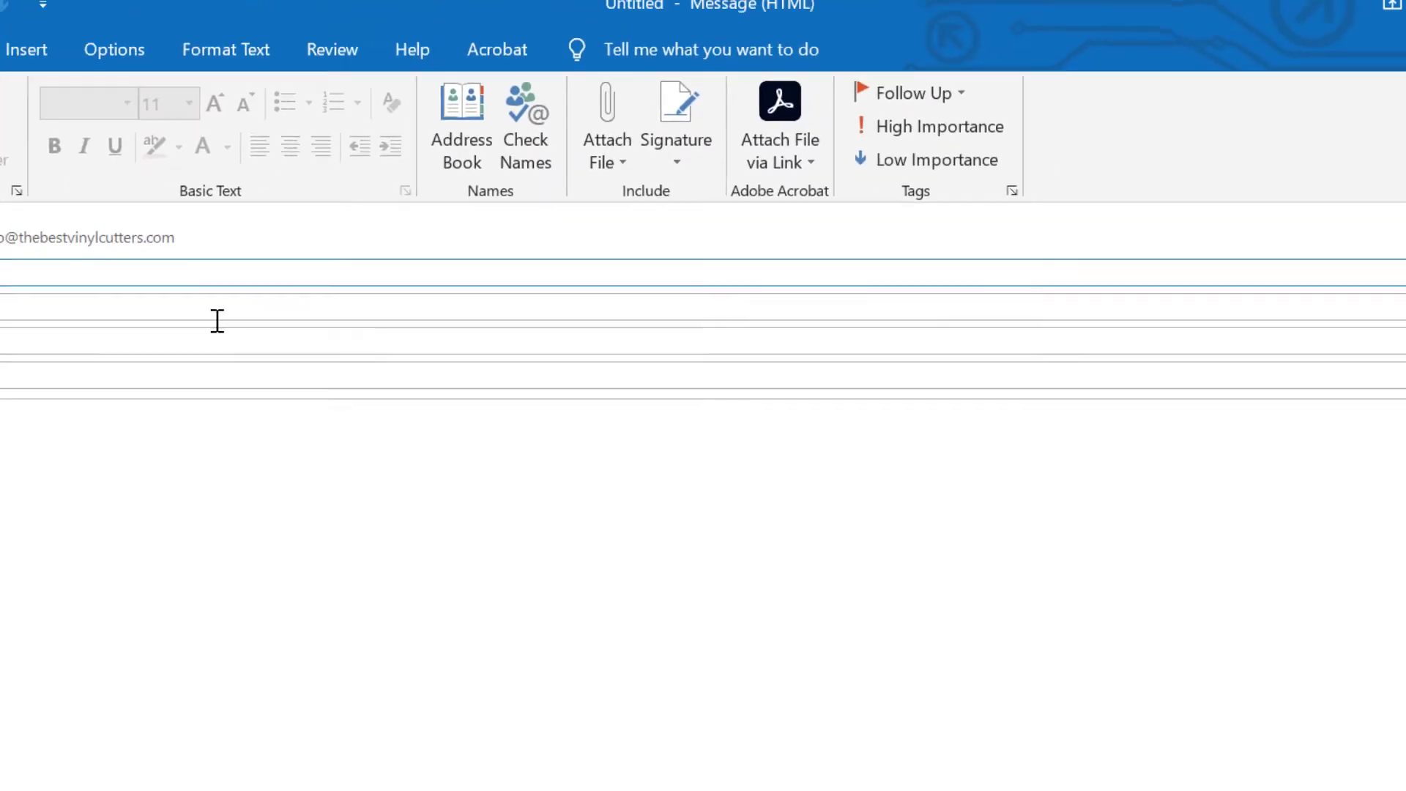
key(ctrl+v)
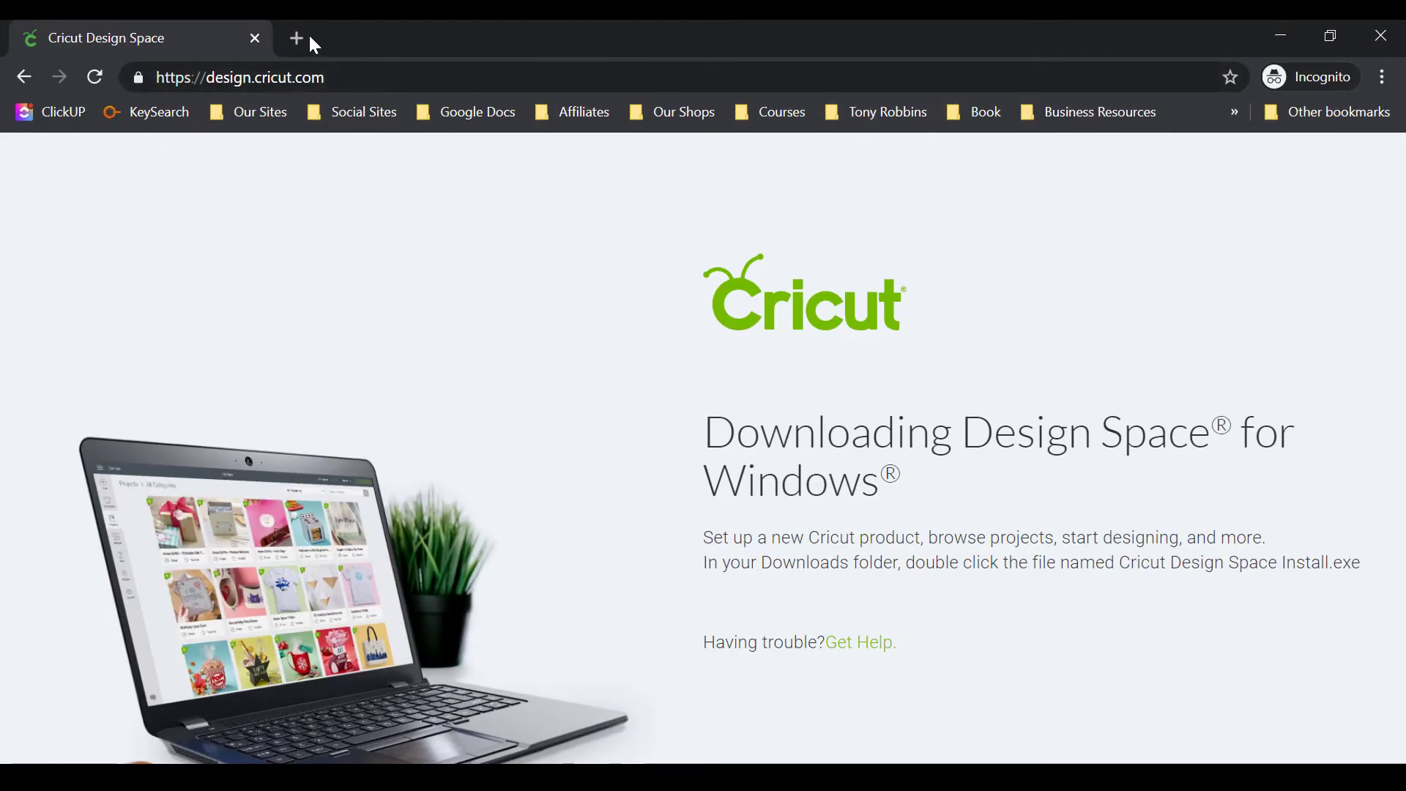
Step: Load the pasted project link in Chrome and open it in the Cricut Design Space desktop app
click(314, 77)
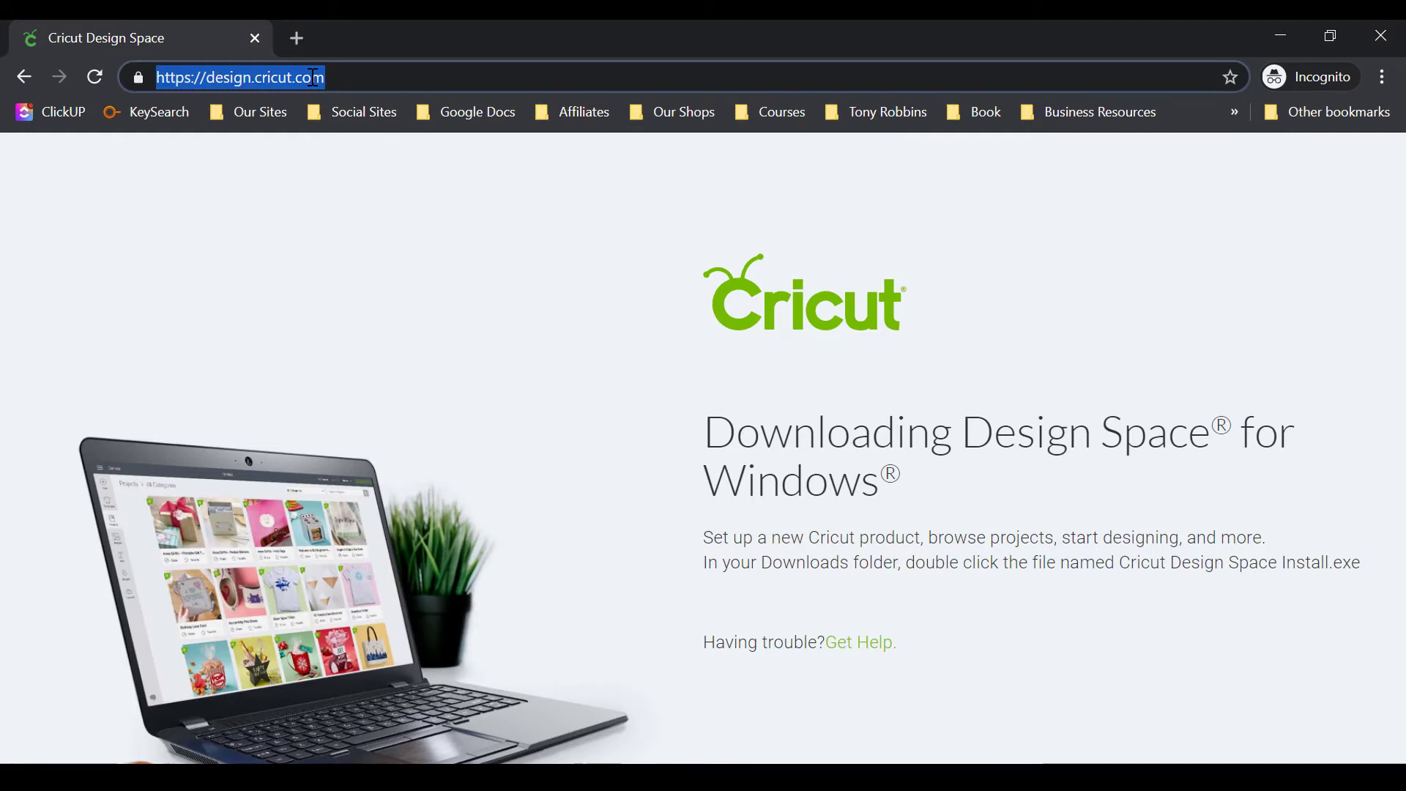
key(ctrl+v)
key(Return)
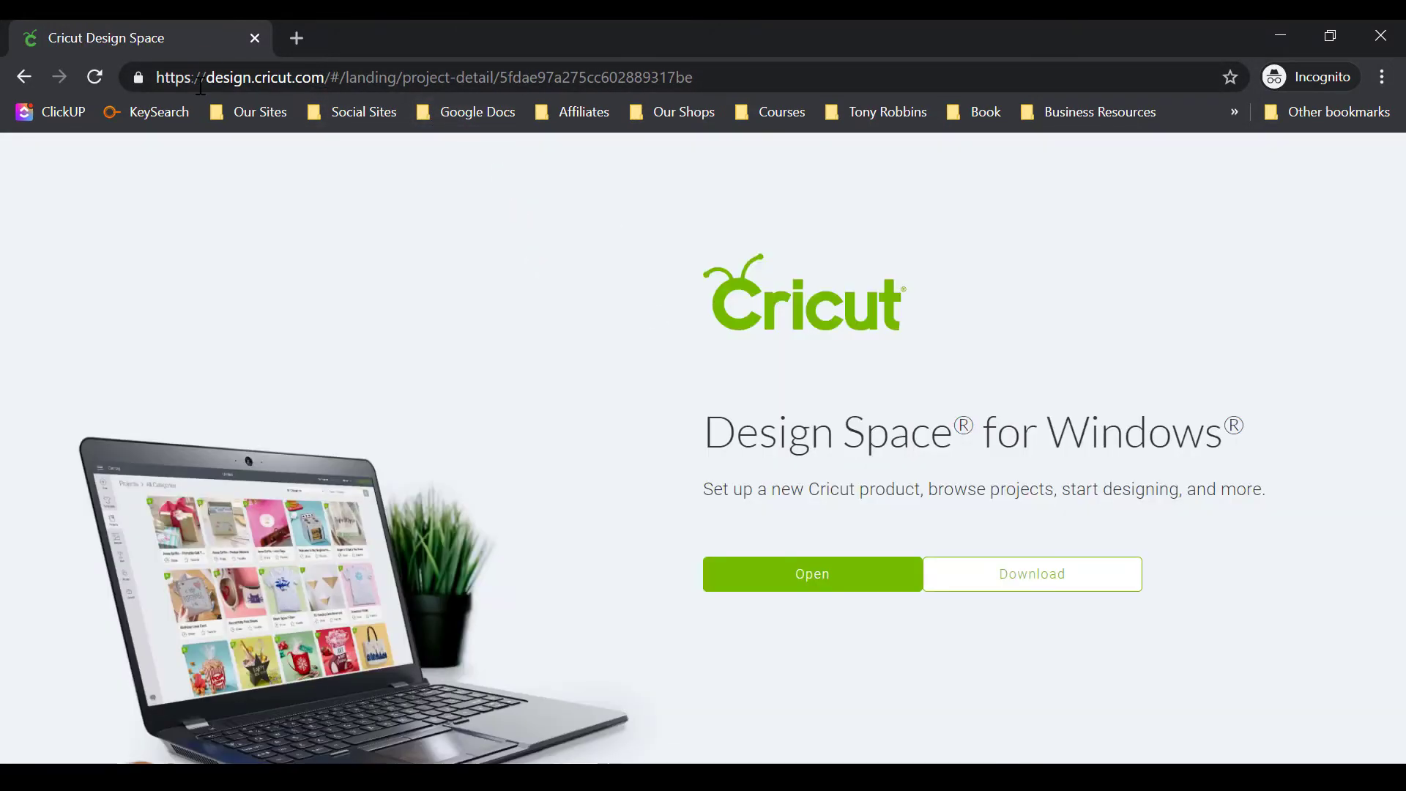
click(832, 584)
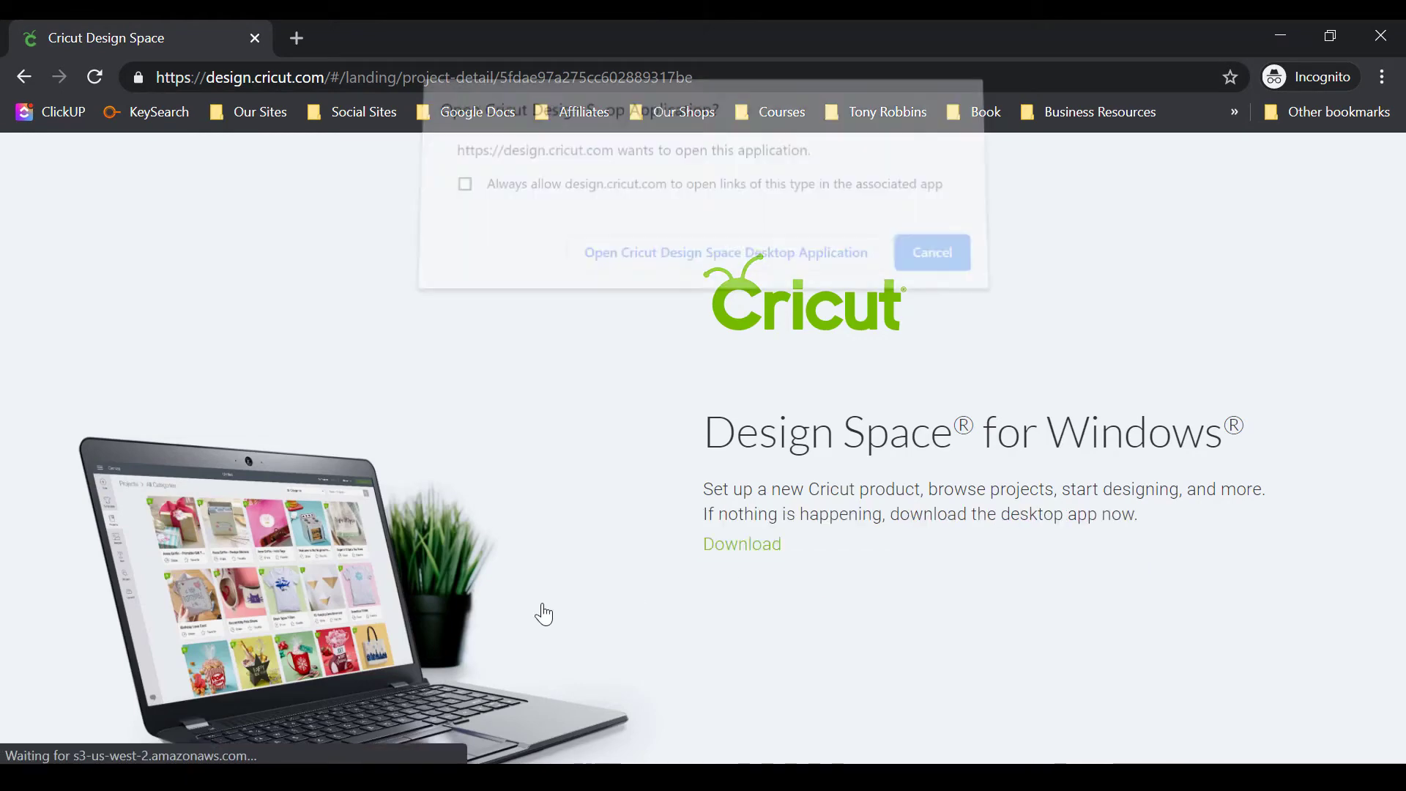
click(756, 265)
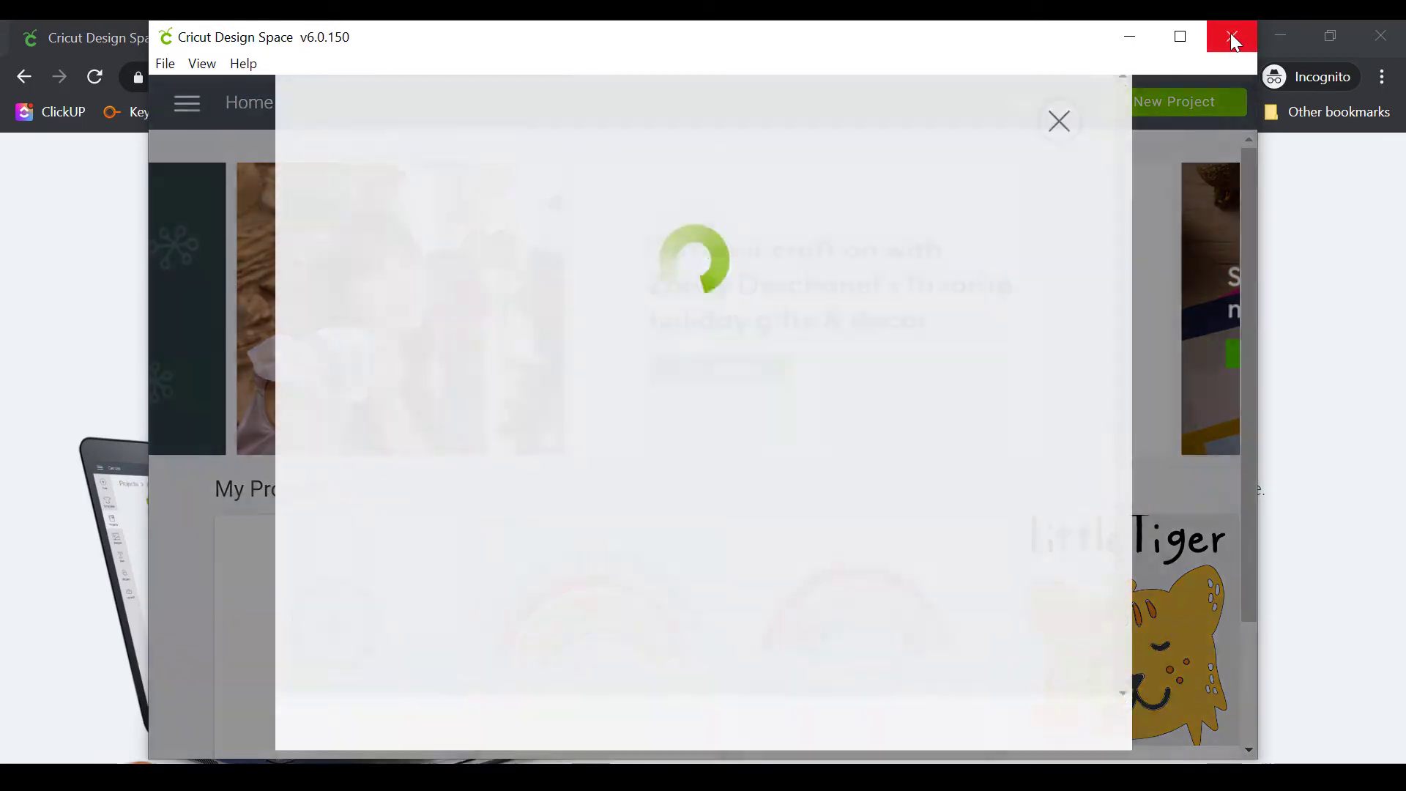
click(1235, 43)
click(855, 434)
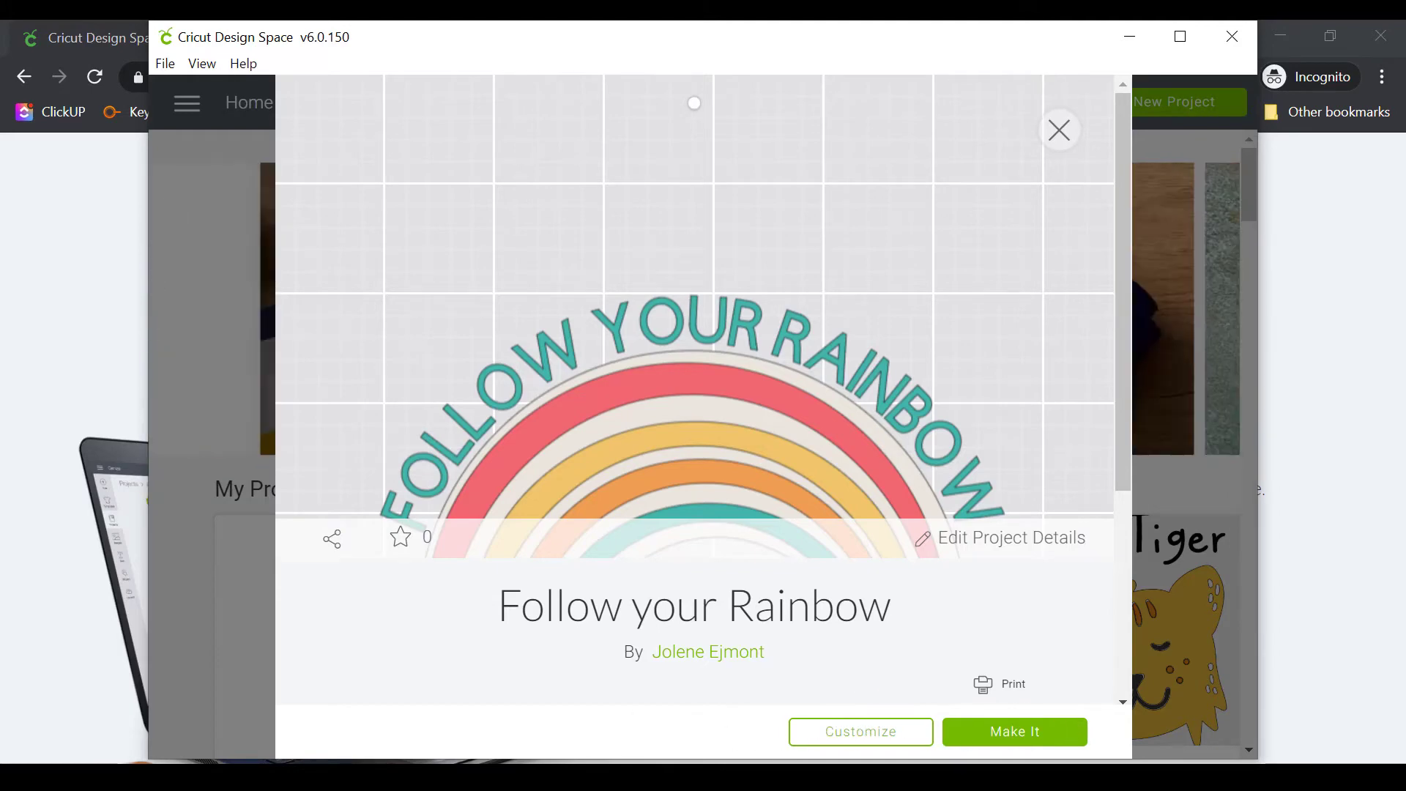
click(1078, 143)
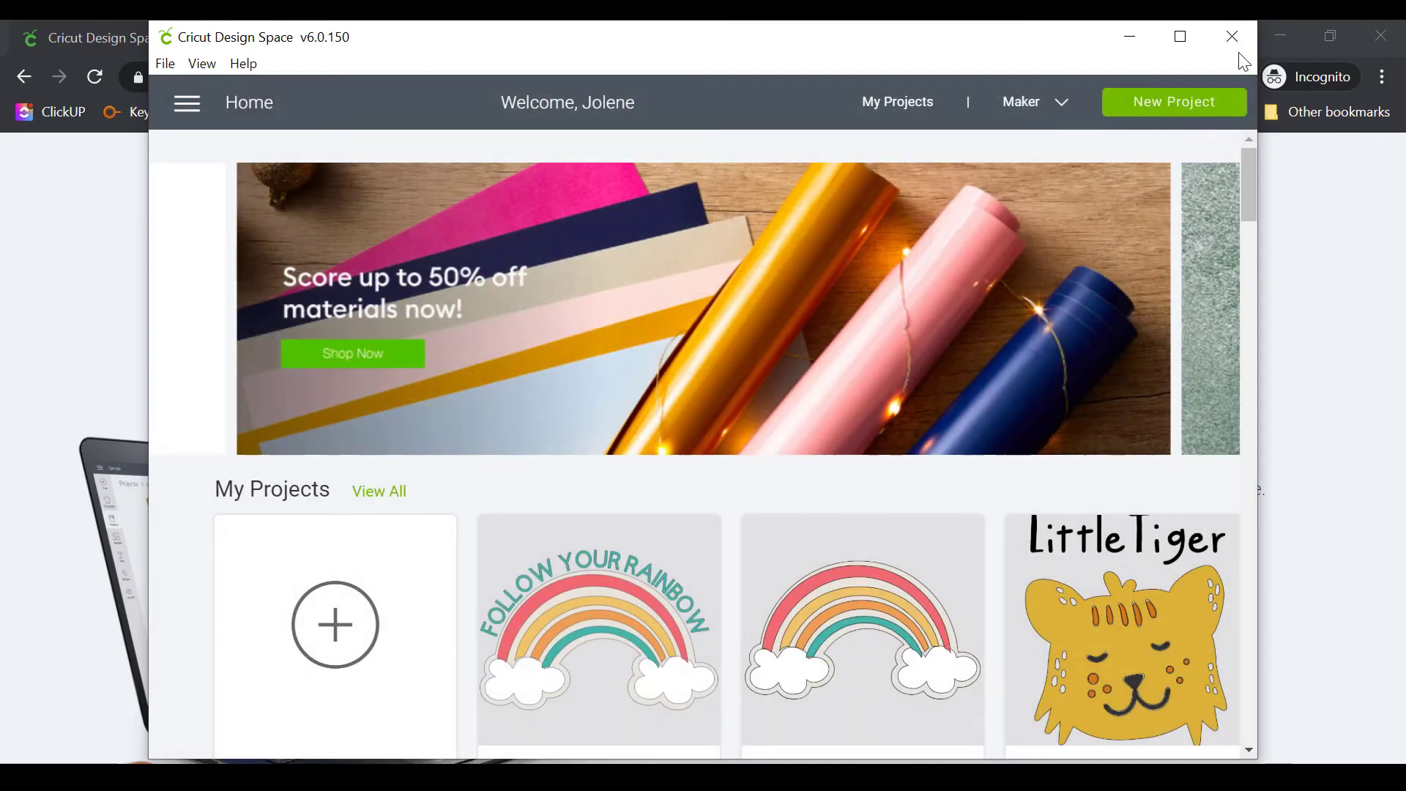
click(1232, 37)
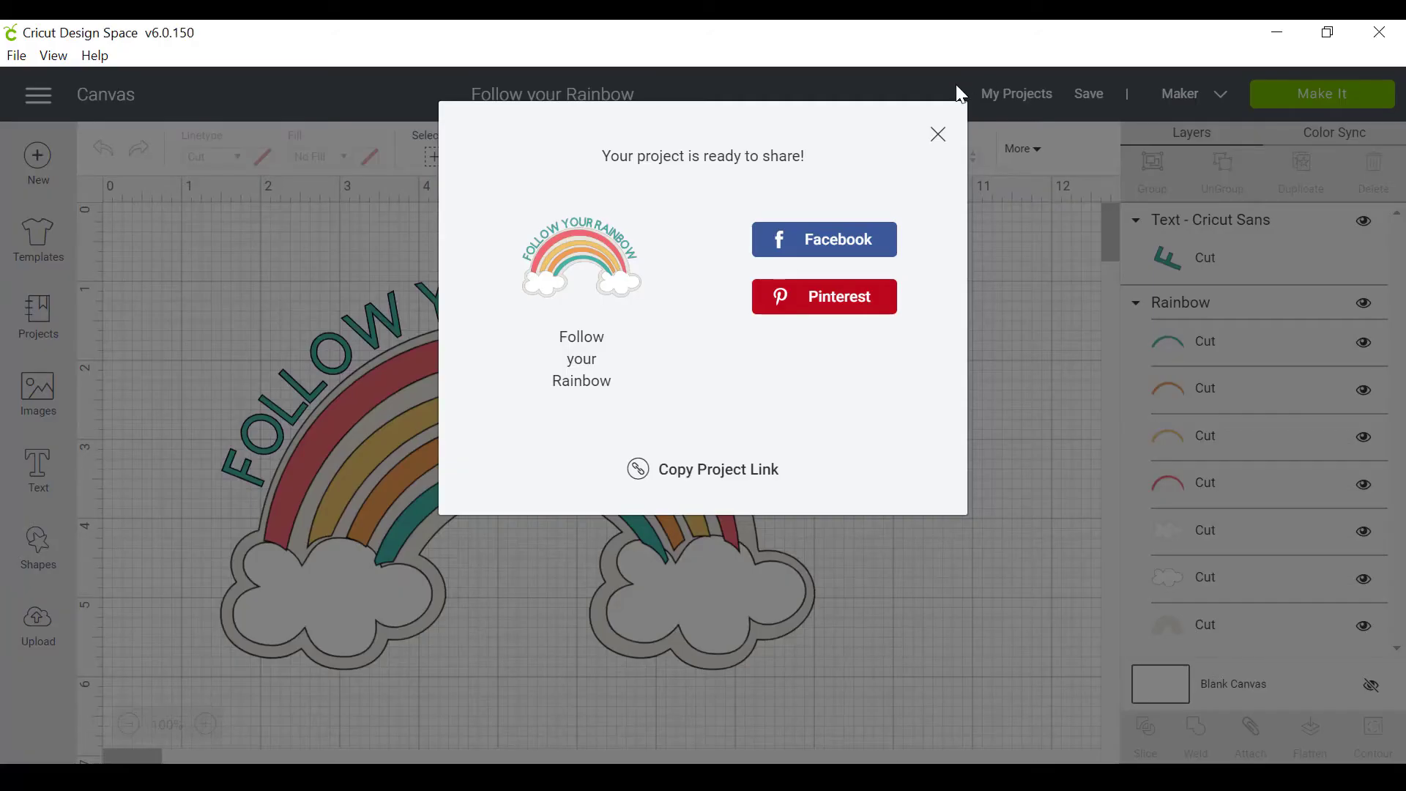
click(936, 136)
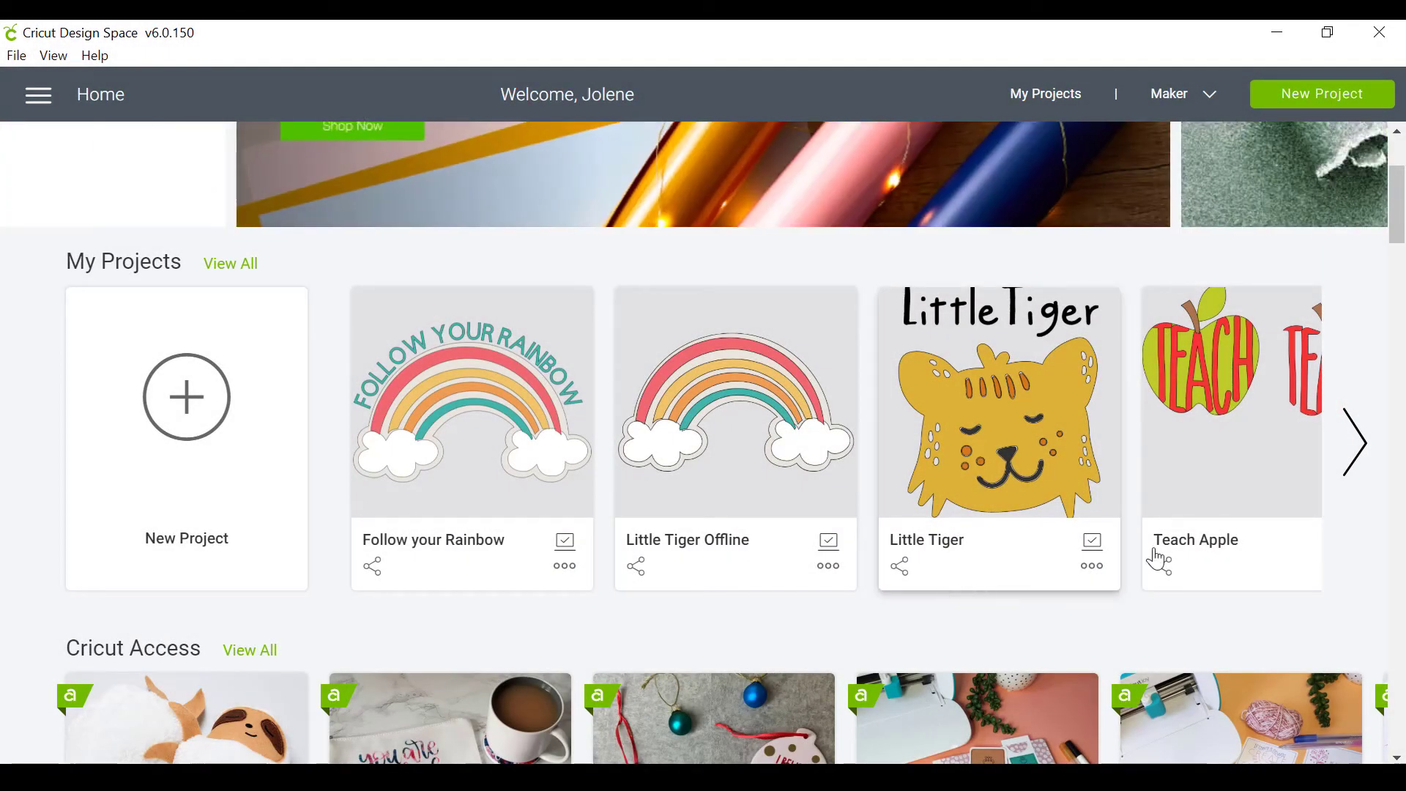
Step: Browse My Projects, view the Teach Apple project's sharing options, then page to the next projects
click(1356, 445)
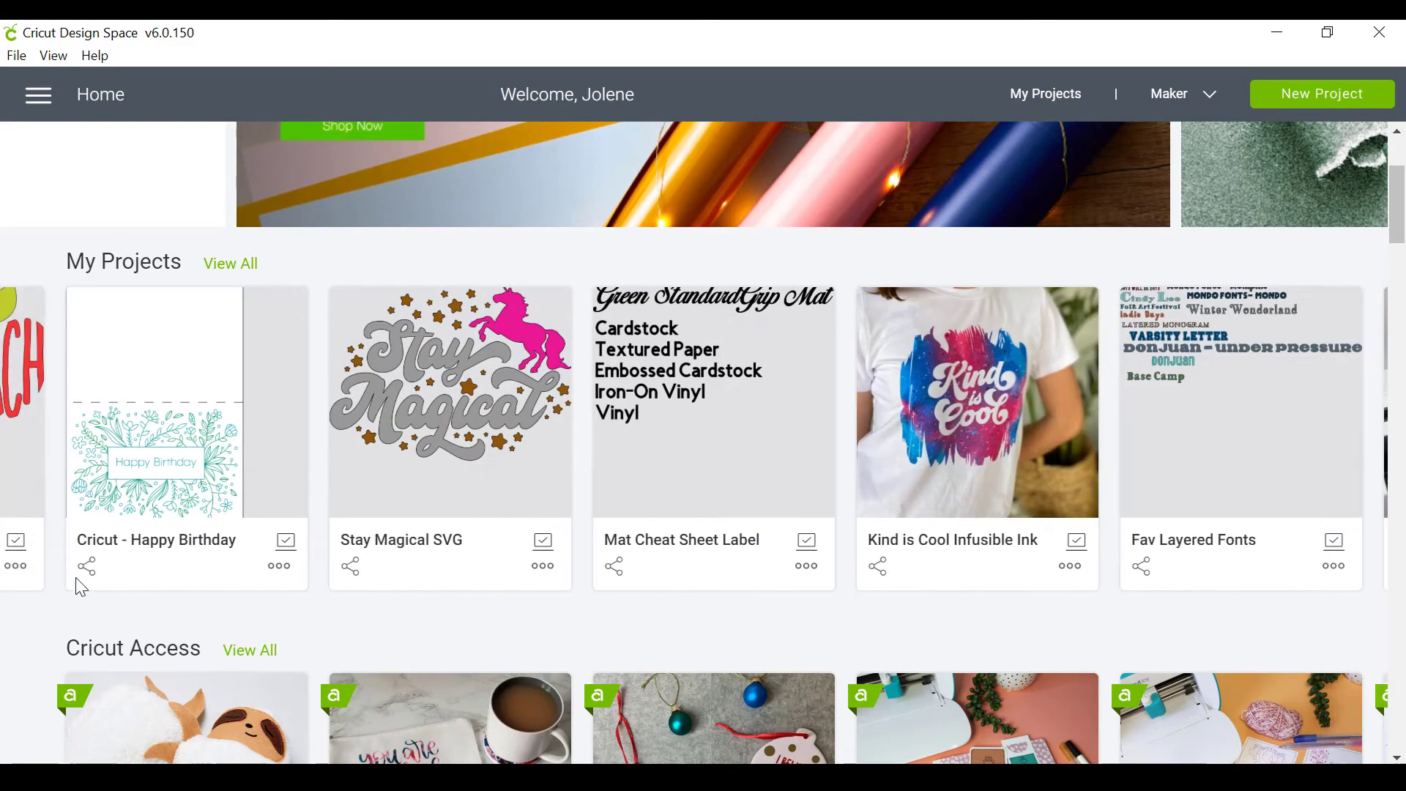
click(32, 457)
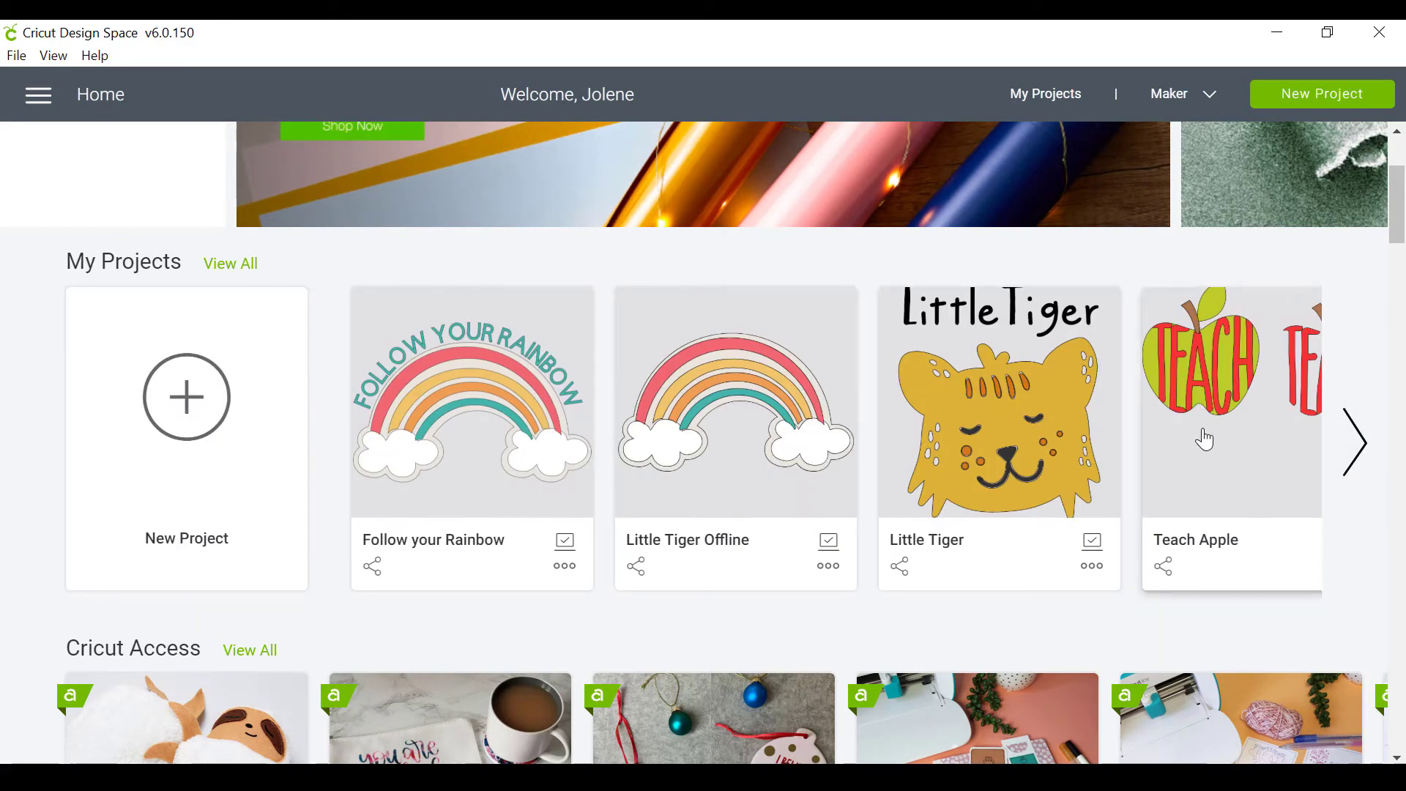
click(1204, 439)
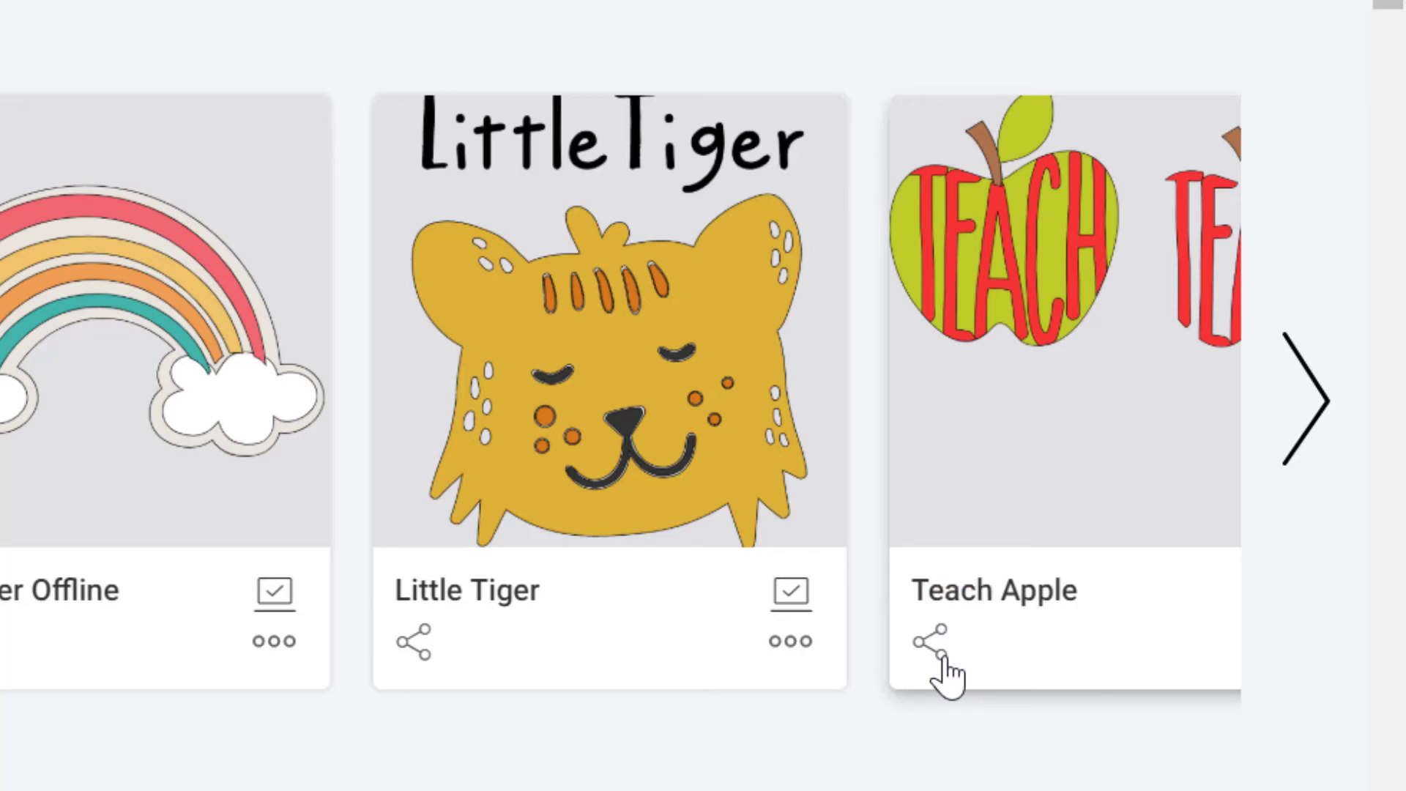
click(932, 651)
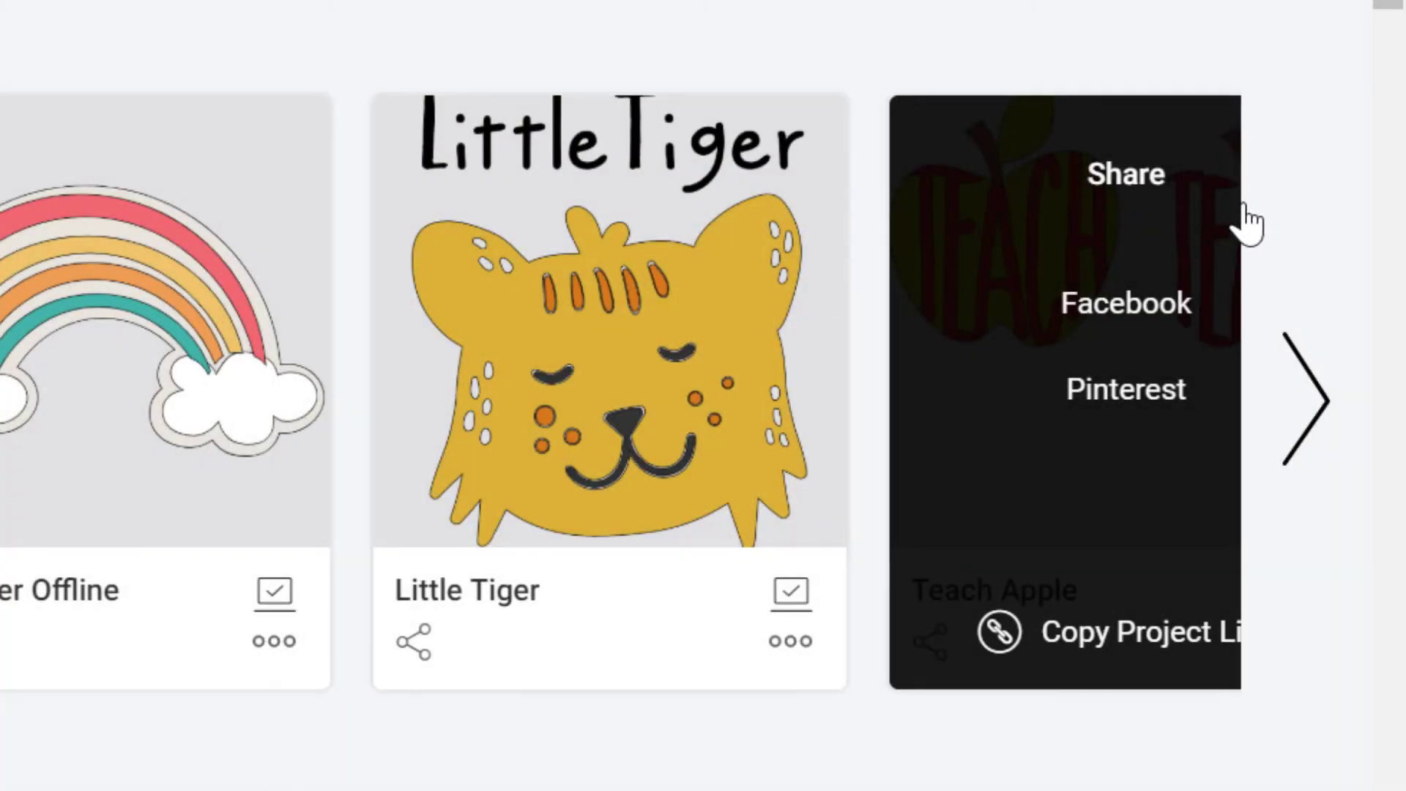
click(1312, 429)
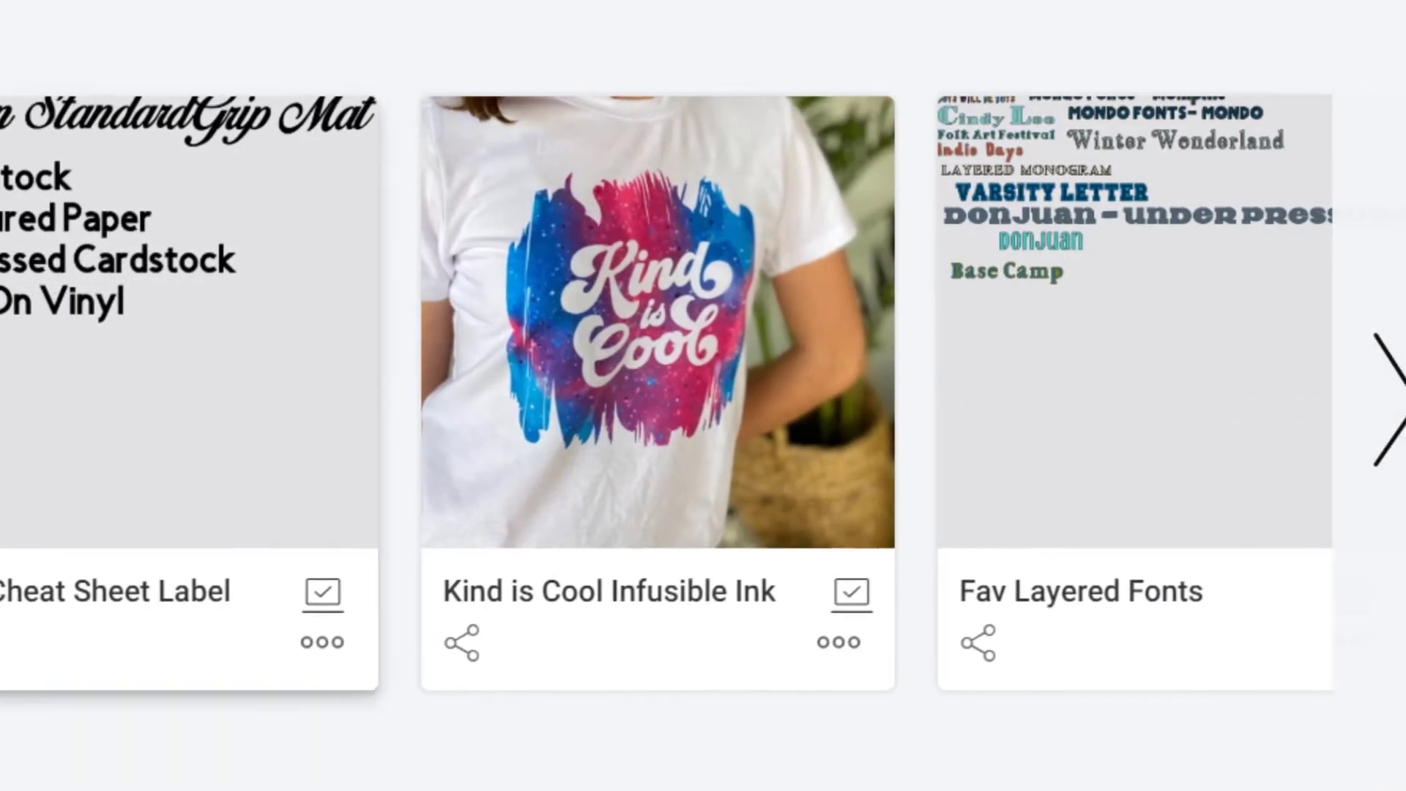
Step: Set the Mat Cheat Sheet Label project's viewing to Anyone with link and save it
click(429, 670)
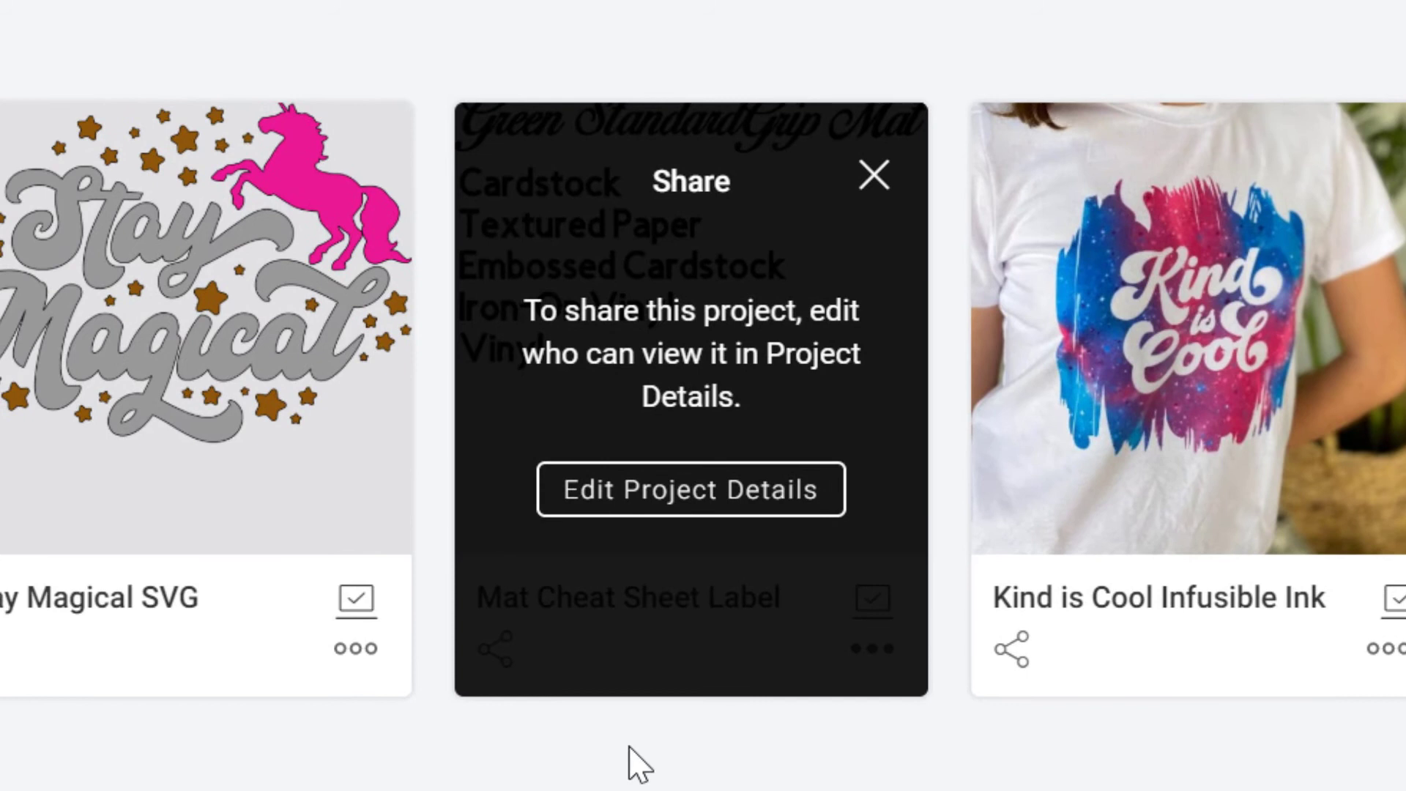
click(876, 179)
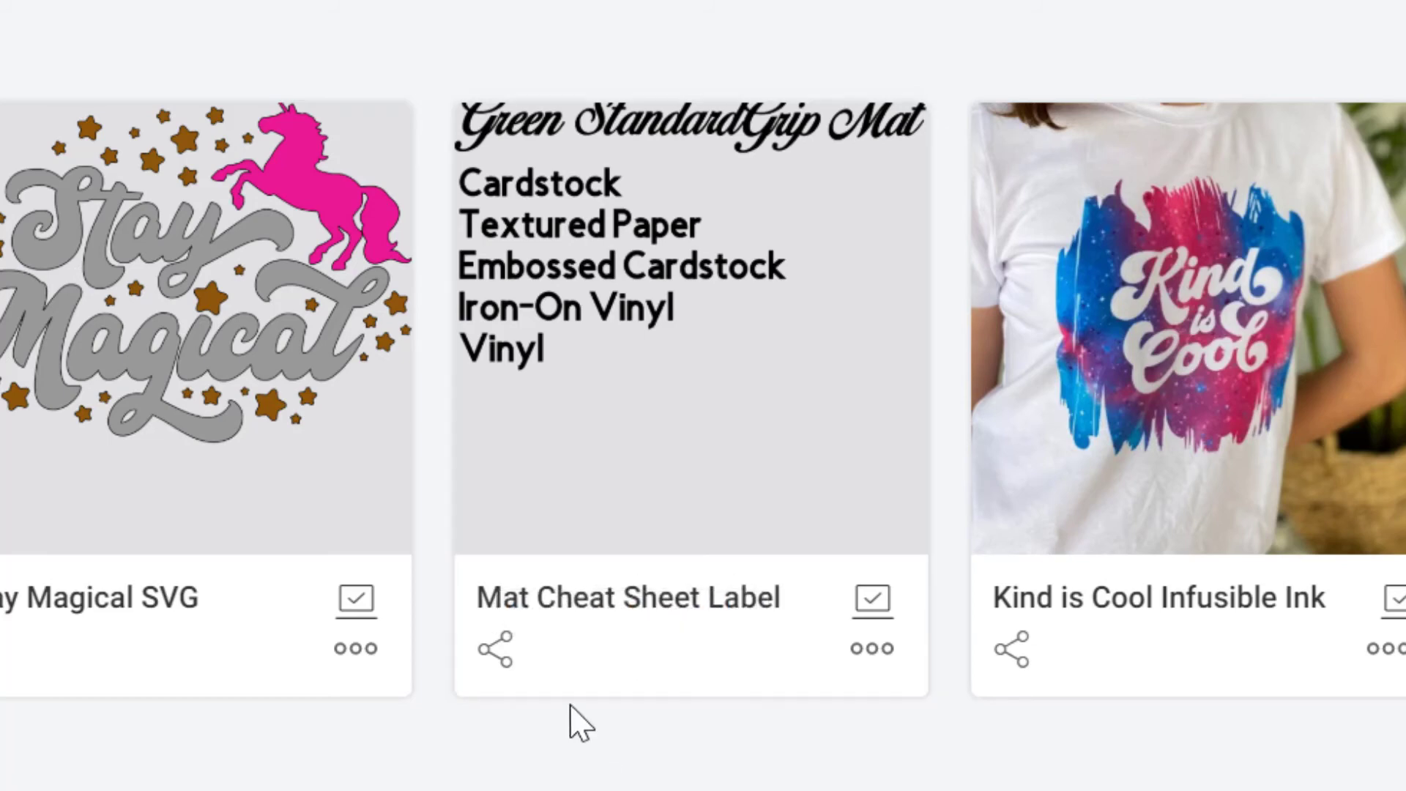
click(495, 649)
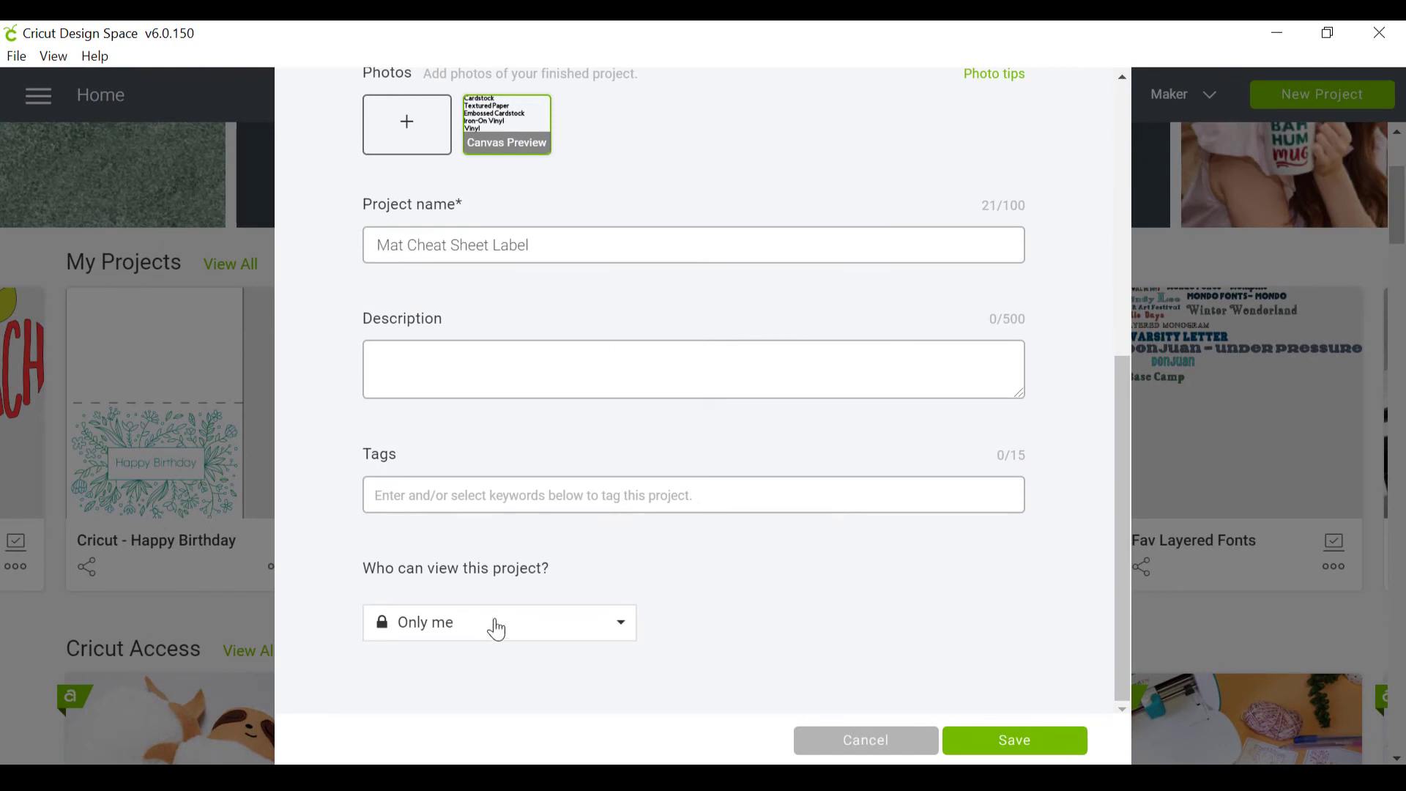
click(612, 627)
click(419, 688)
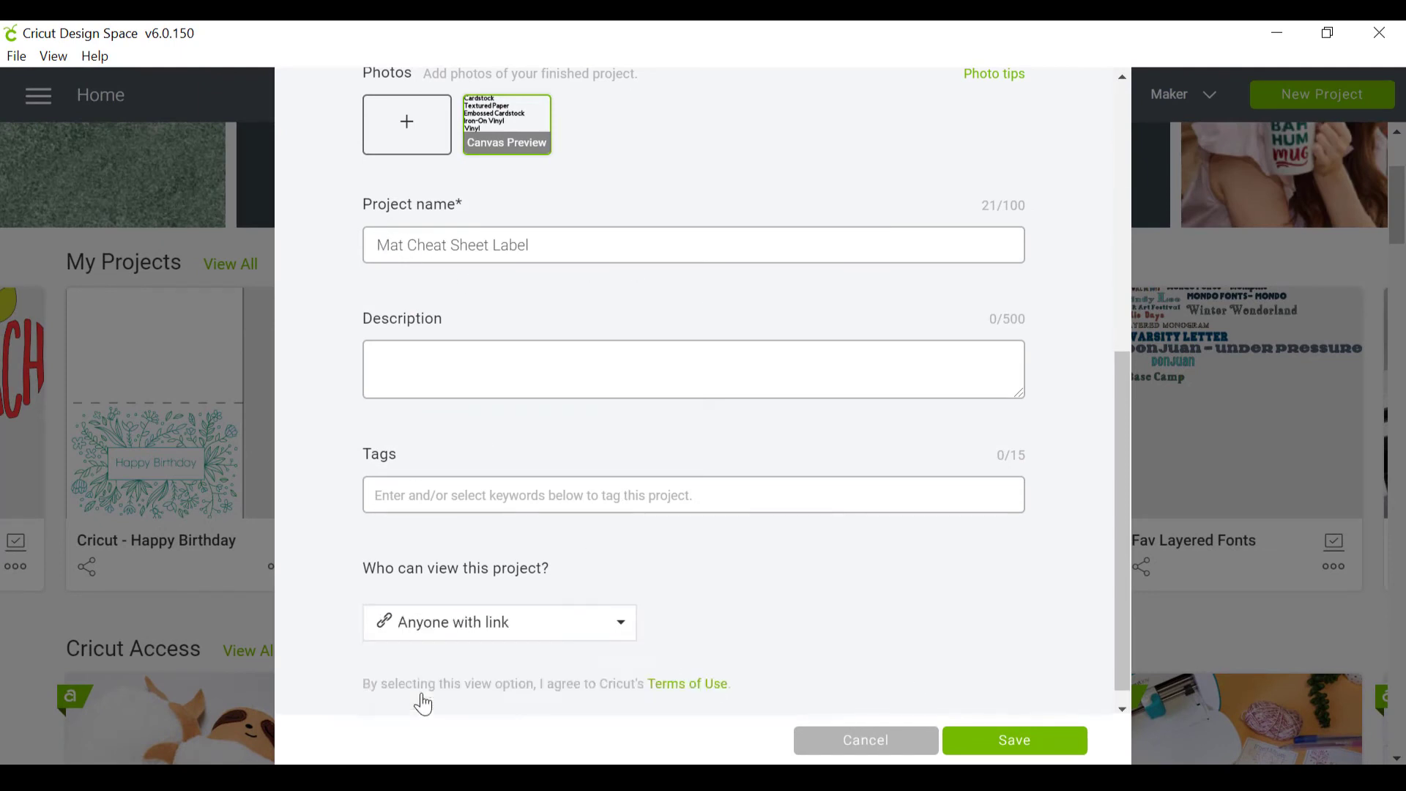
click(987, 751)
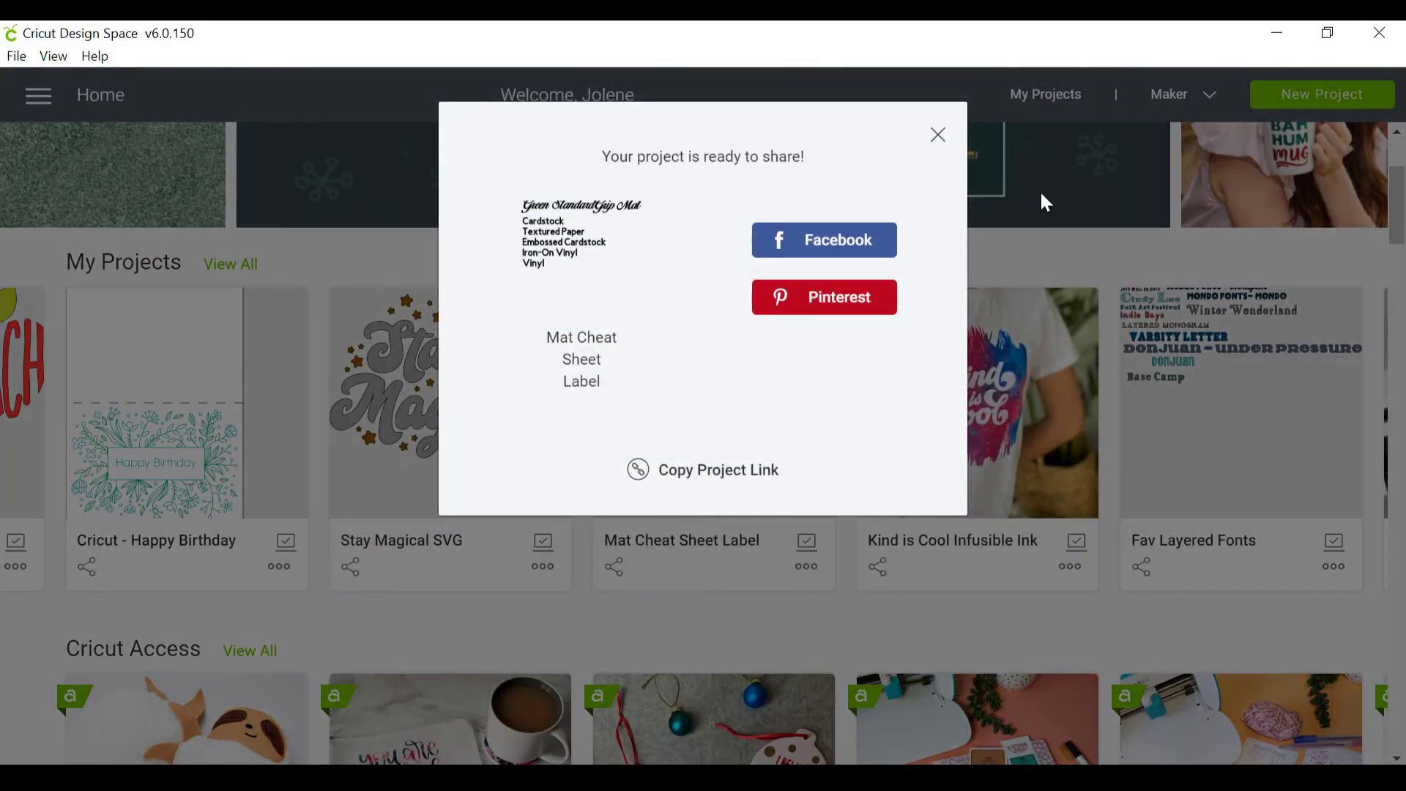
Step: Dismiss the ready-to-share dialog and page back to the first My Projects page
click(943, 143)
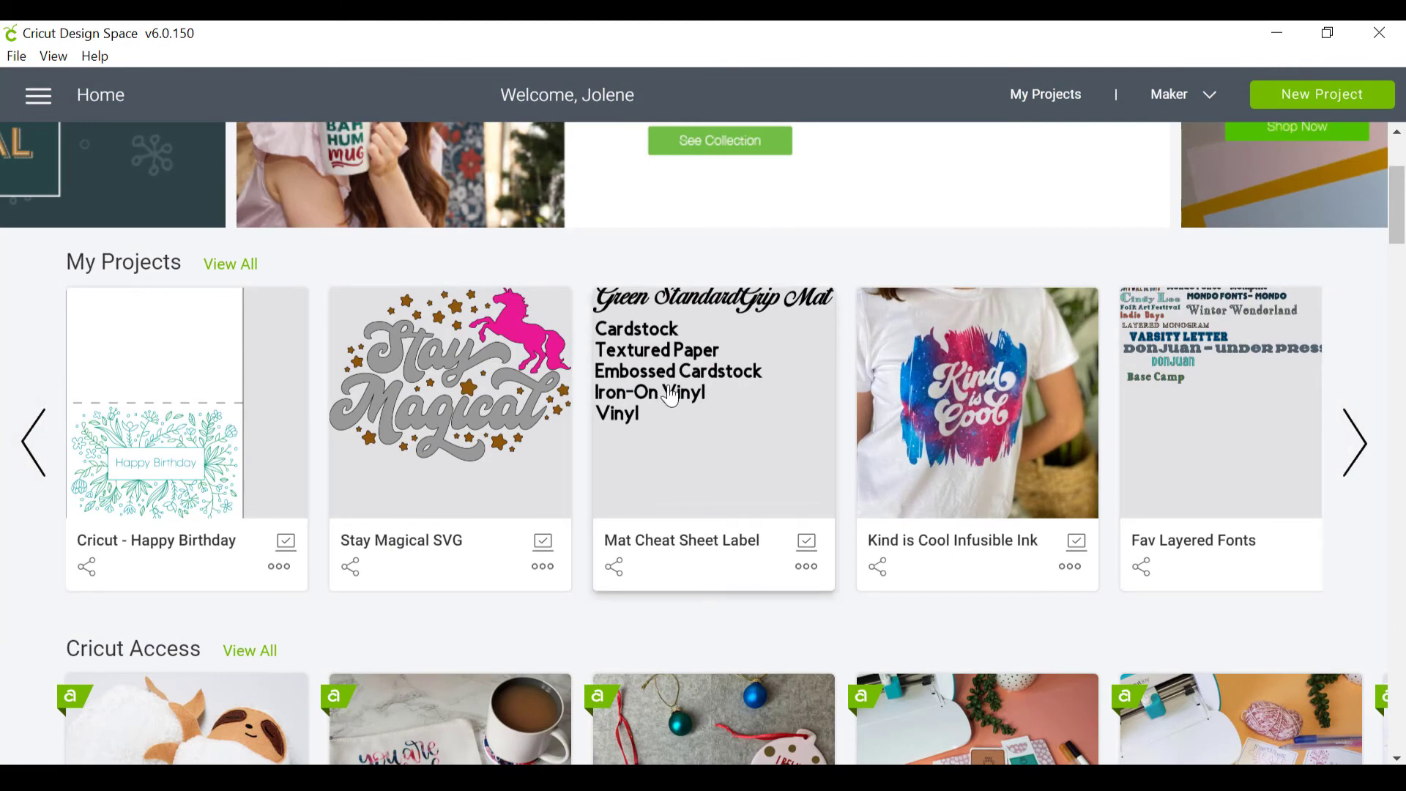
click(20, 454)
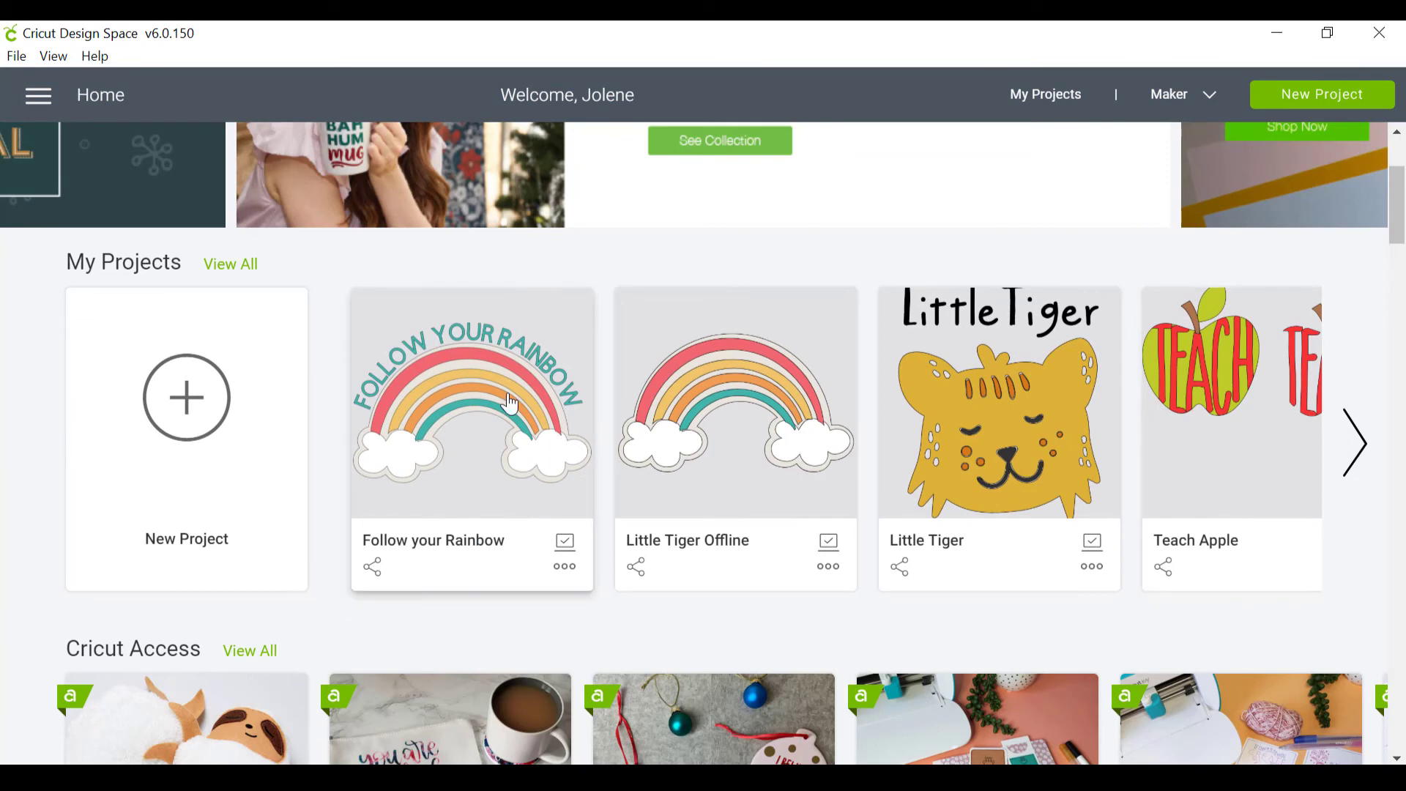
Step: Review the share options for the Follow your Rainbow project from its details view
click(372, 566)
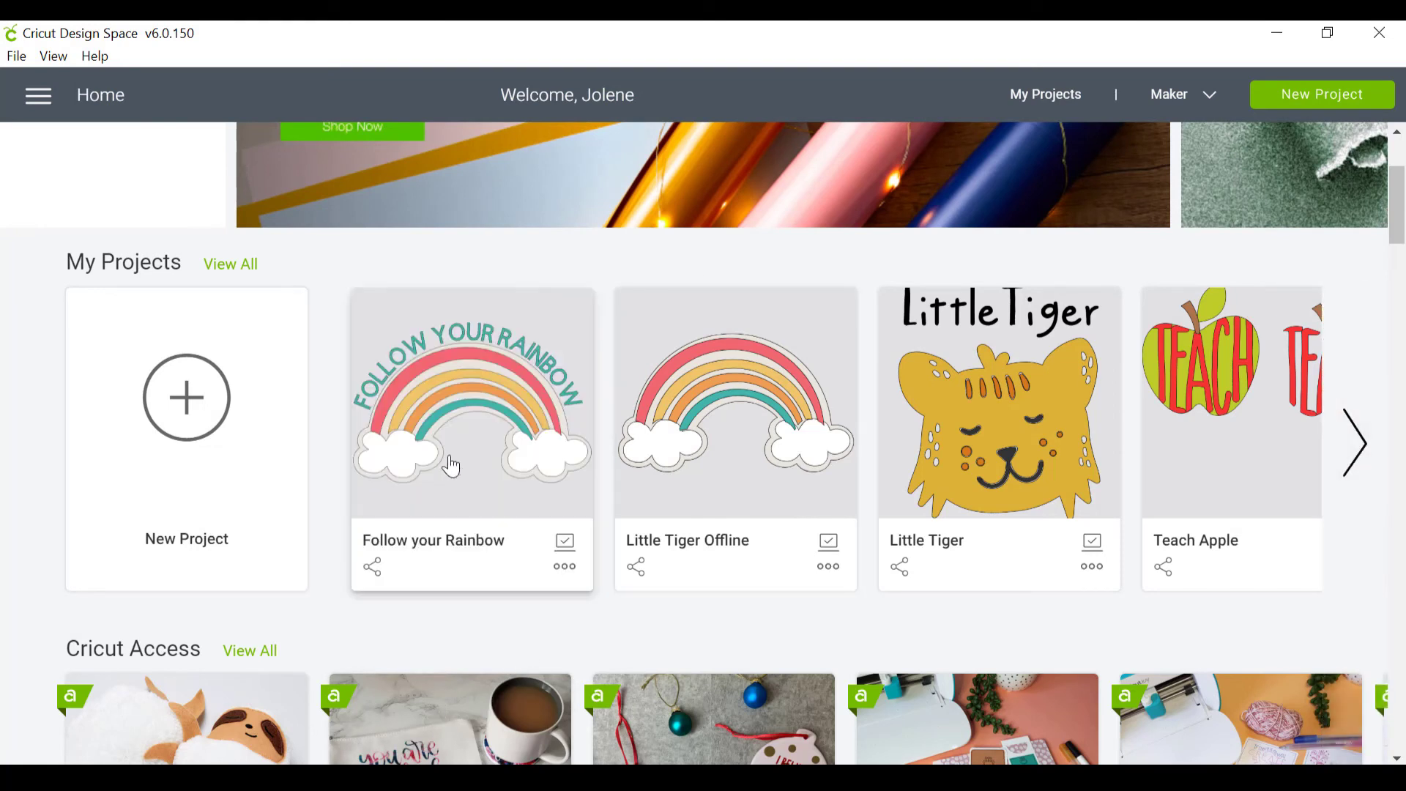
click(433, 512)
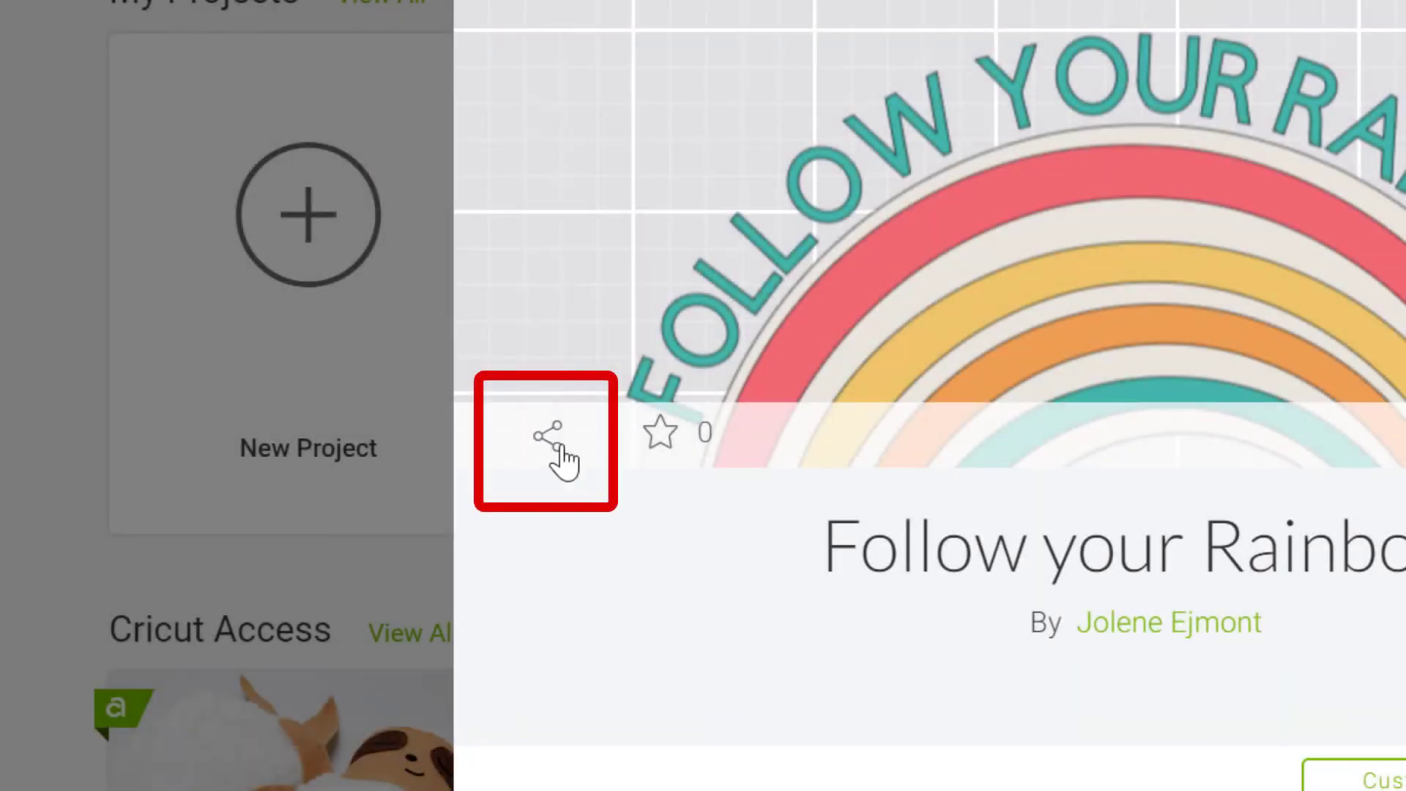
click(559, 447)
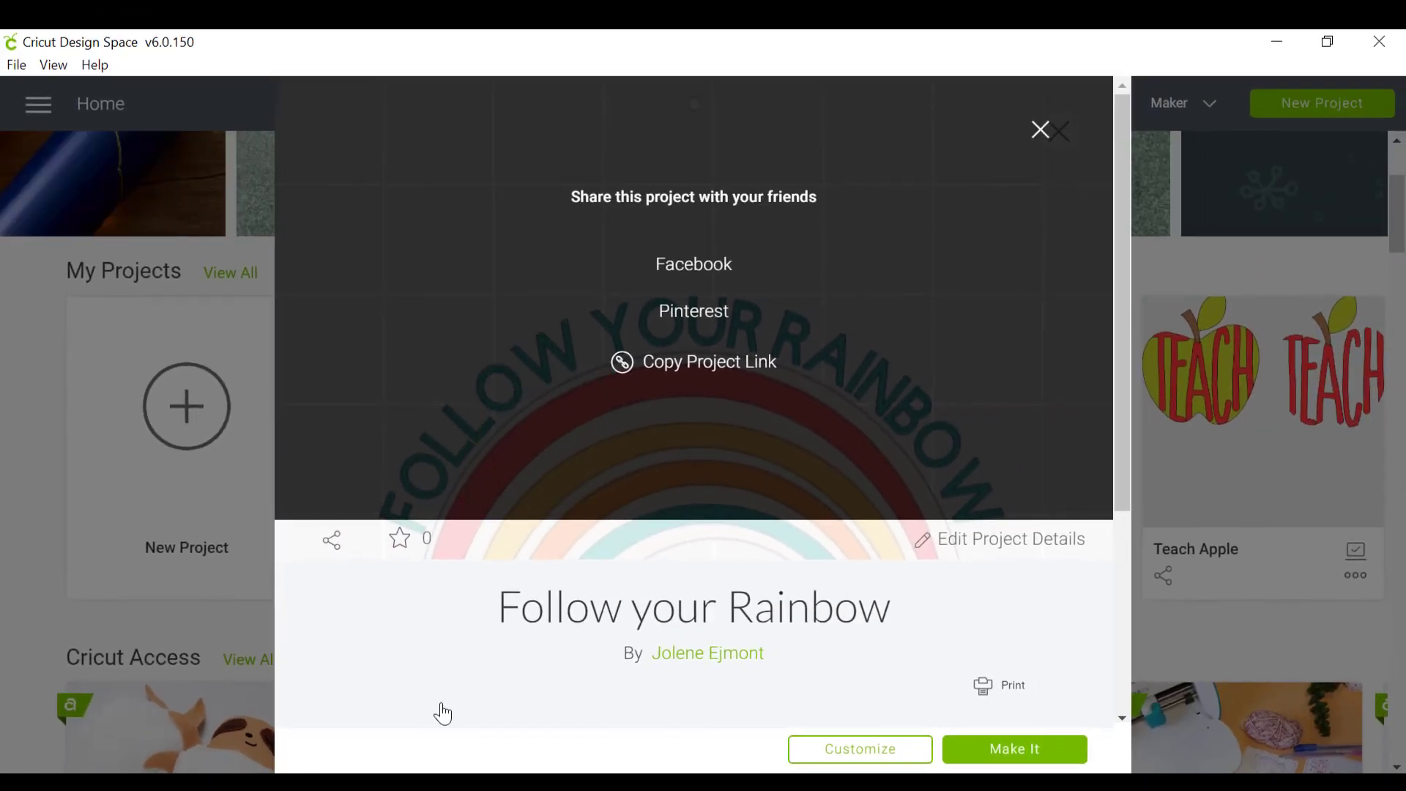
click(1055, 134)
Step: Reopen the Follow your Rainbow details and load the project on the Canvas with Customize
click(1055, 134)
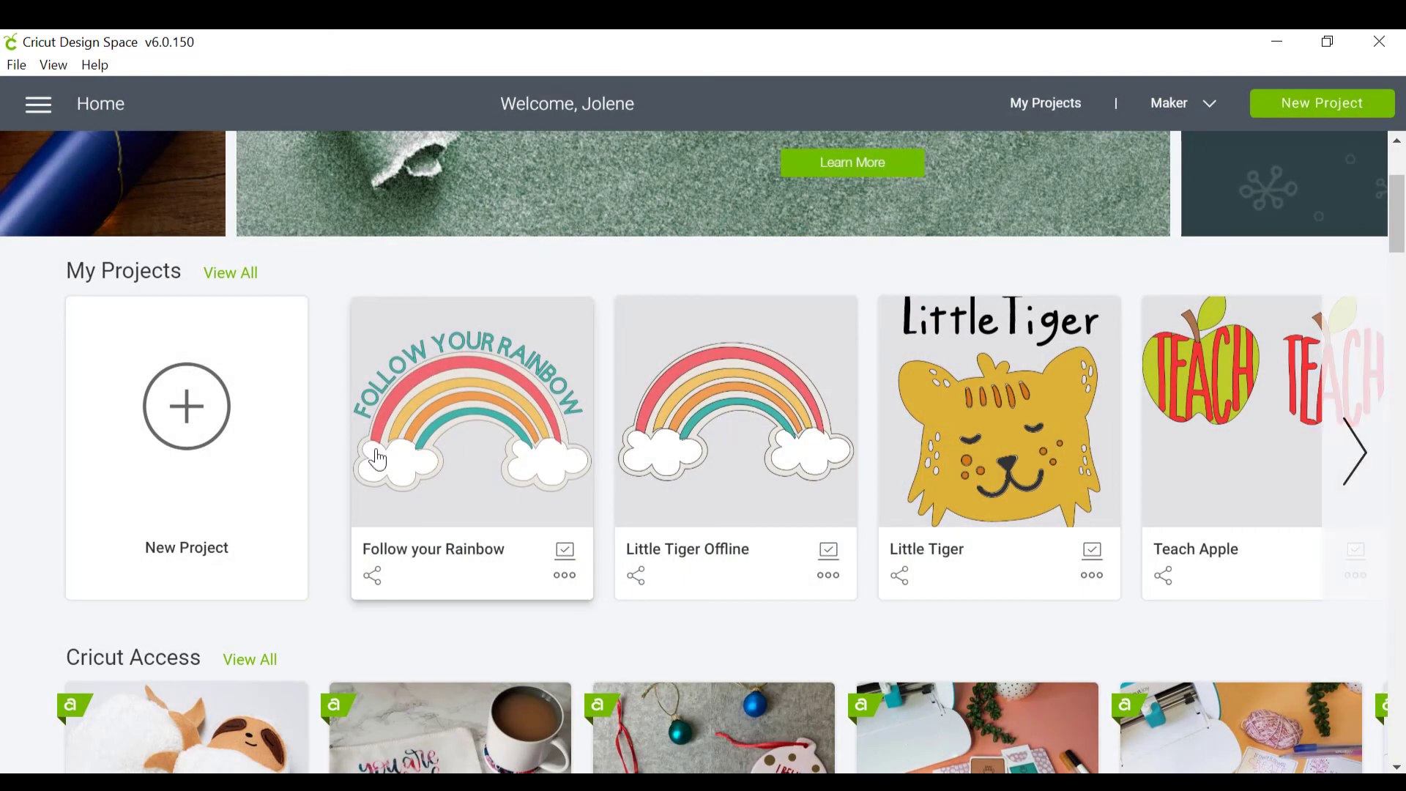
click(489, 580)
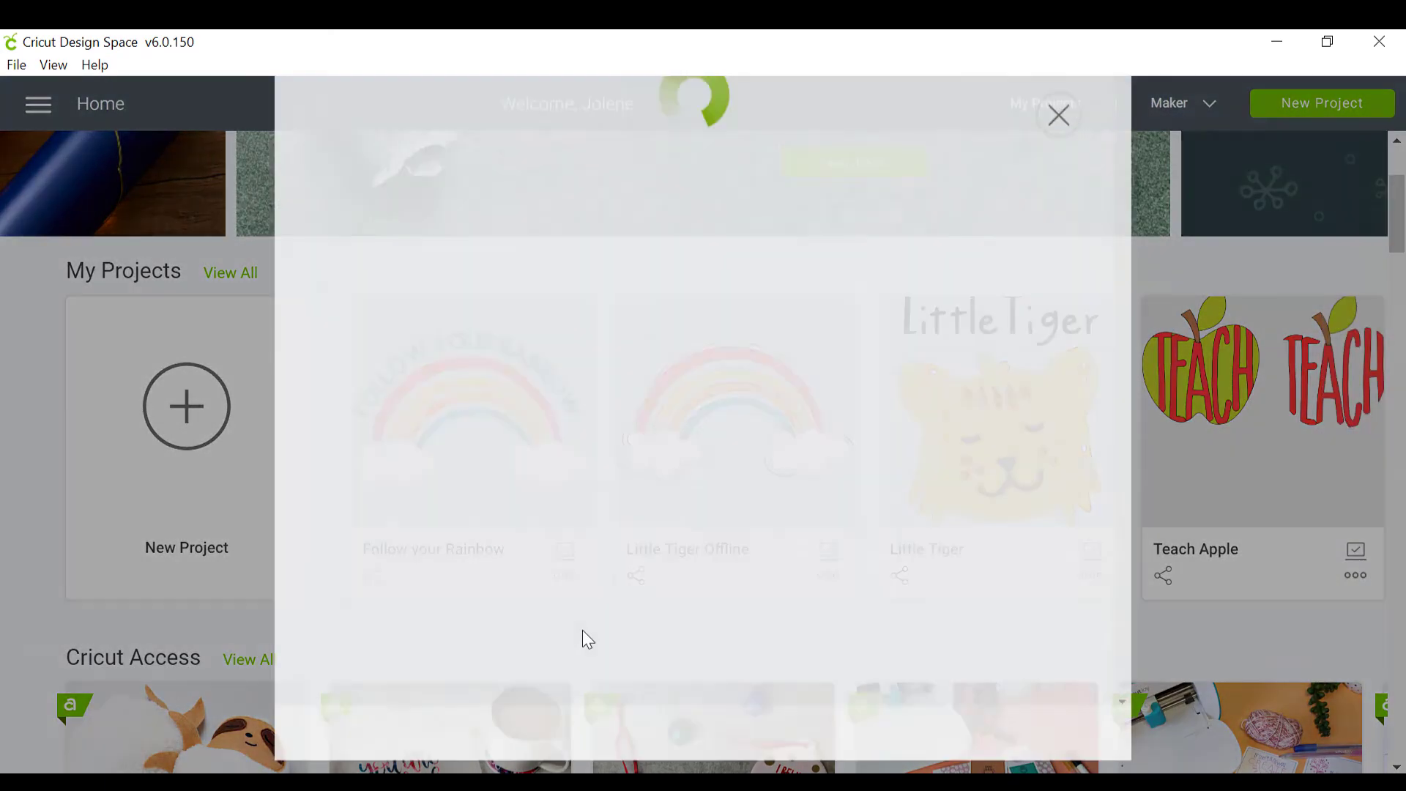
click(860, 748)
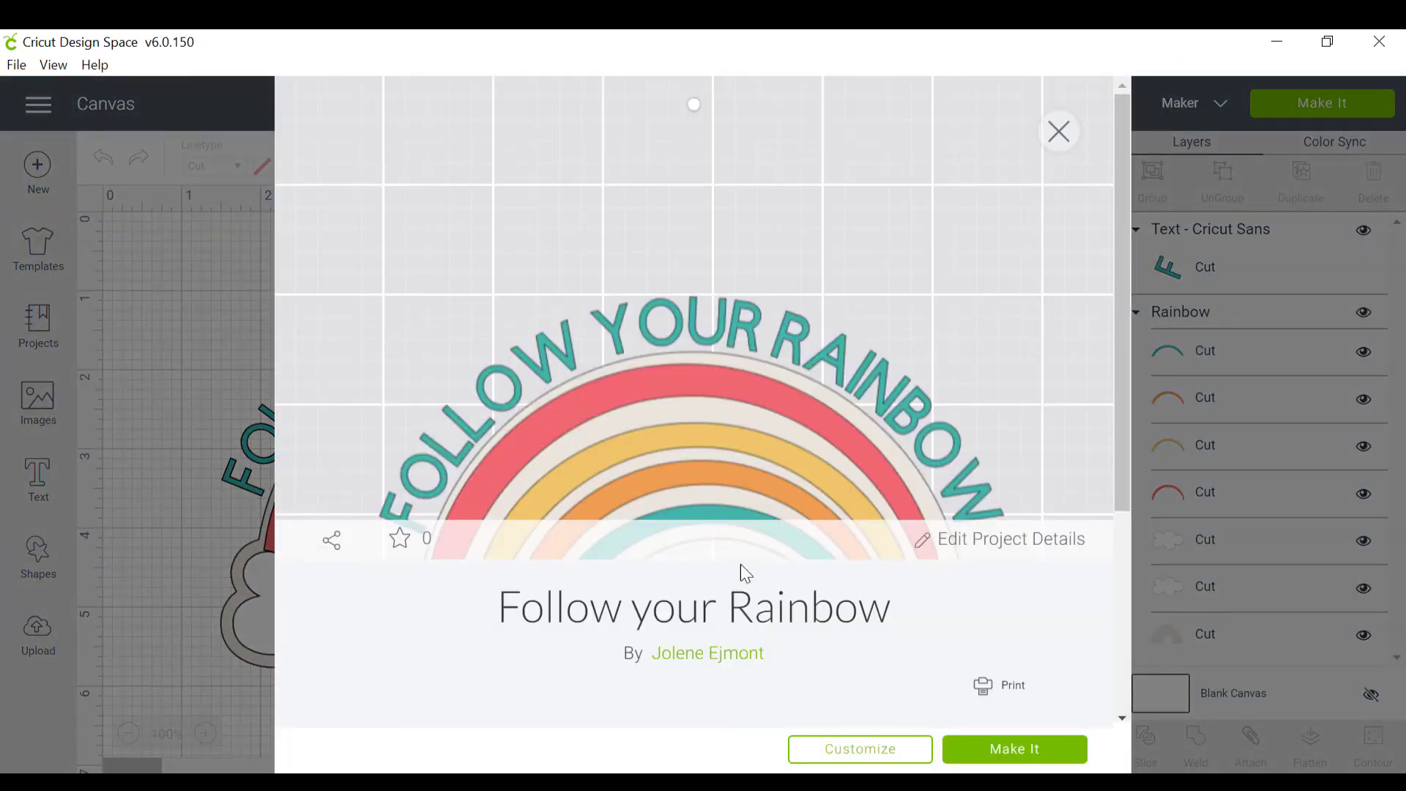
Step: Glance at the share options again, then close the Share overlay and the project details card
click(333, 542)
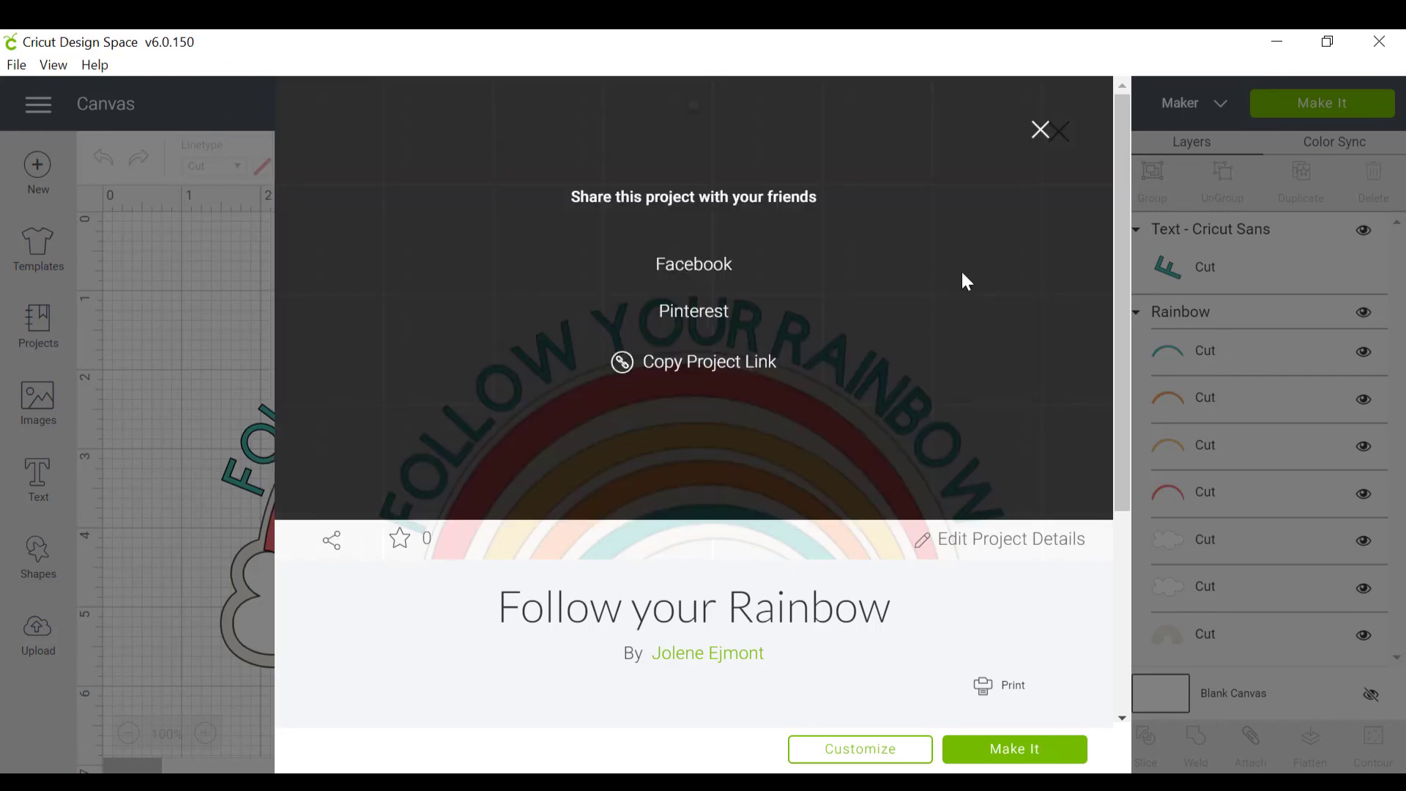
click(1040, 131)
click(1058, 131)
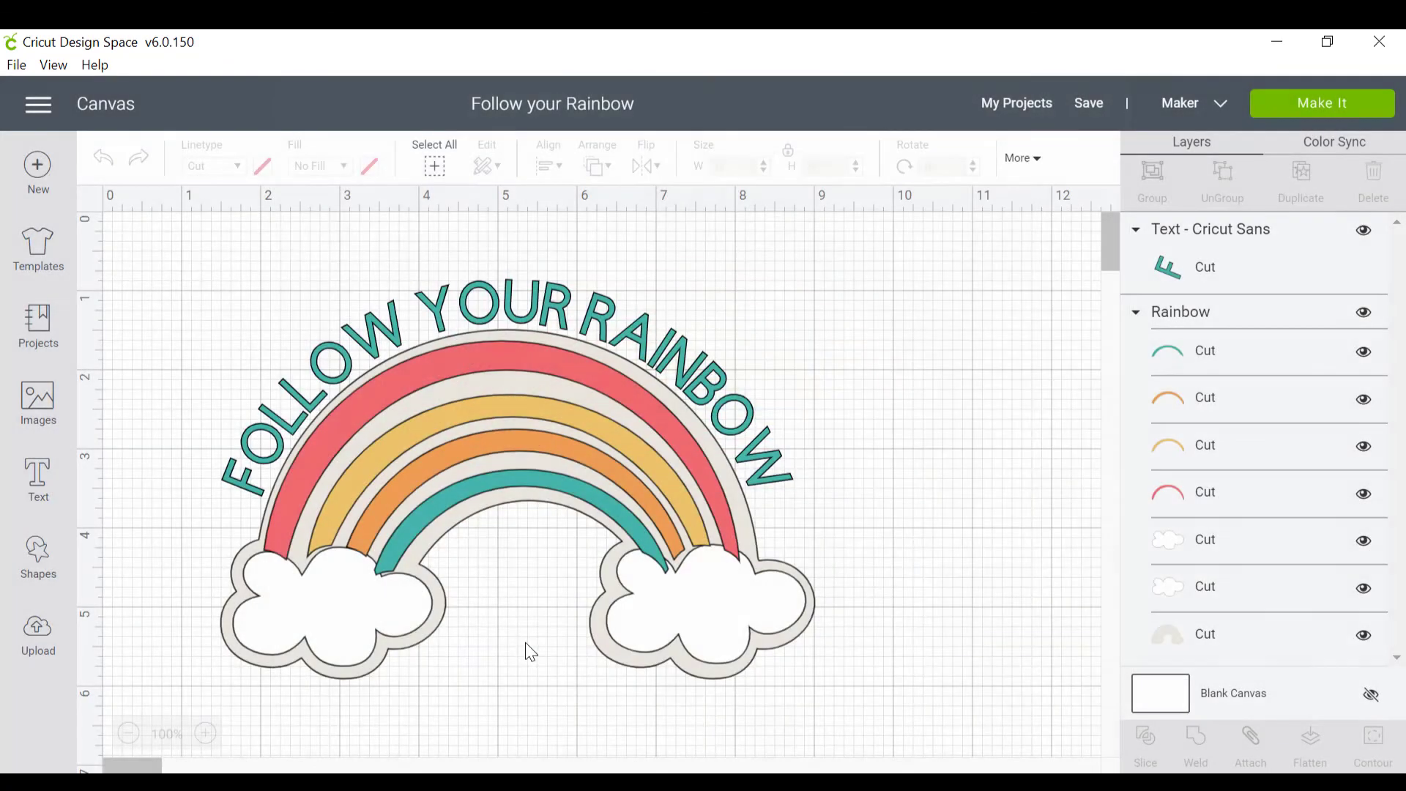